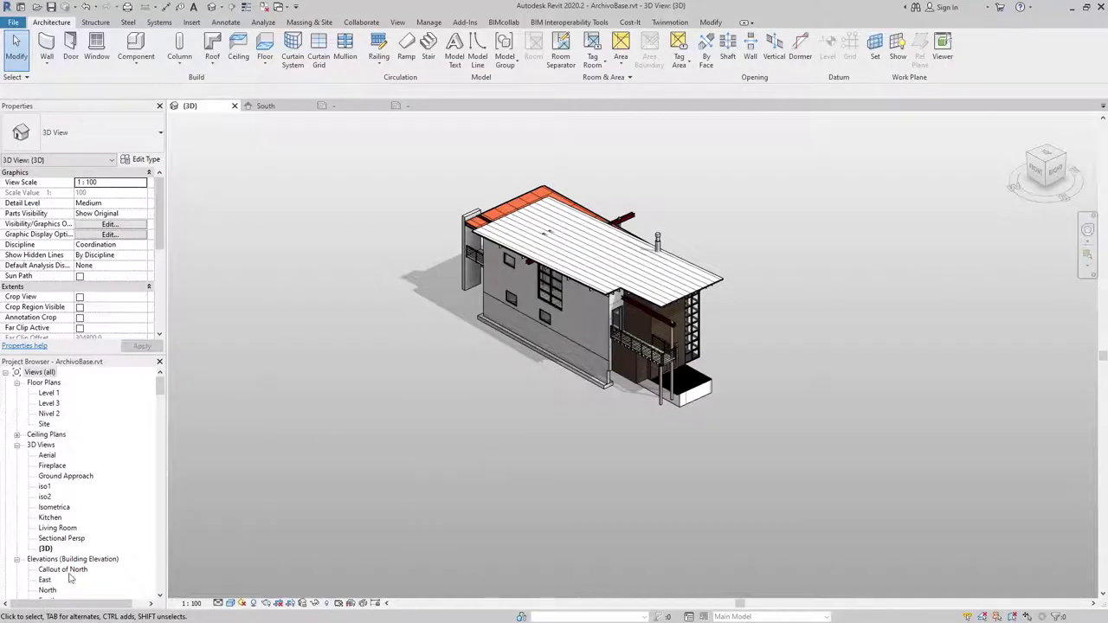
# Step: Review the house's level markers in the South elevation view
pyautogui.scroll(-2, 38, 598)
pyautogui.doubleClick(48, 580)
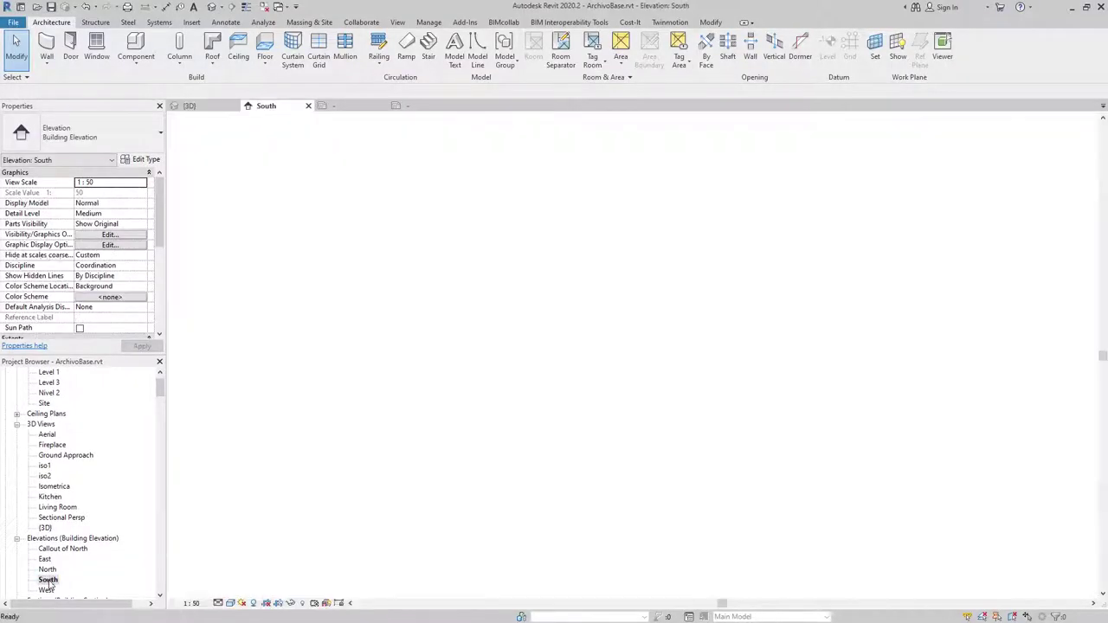
pyautogui.scroll(-2, 722, 291)
pyautogui.scroll(-3, 730, 272)
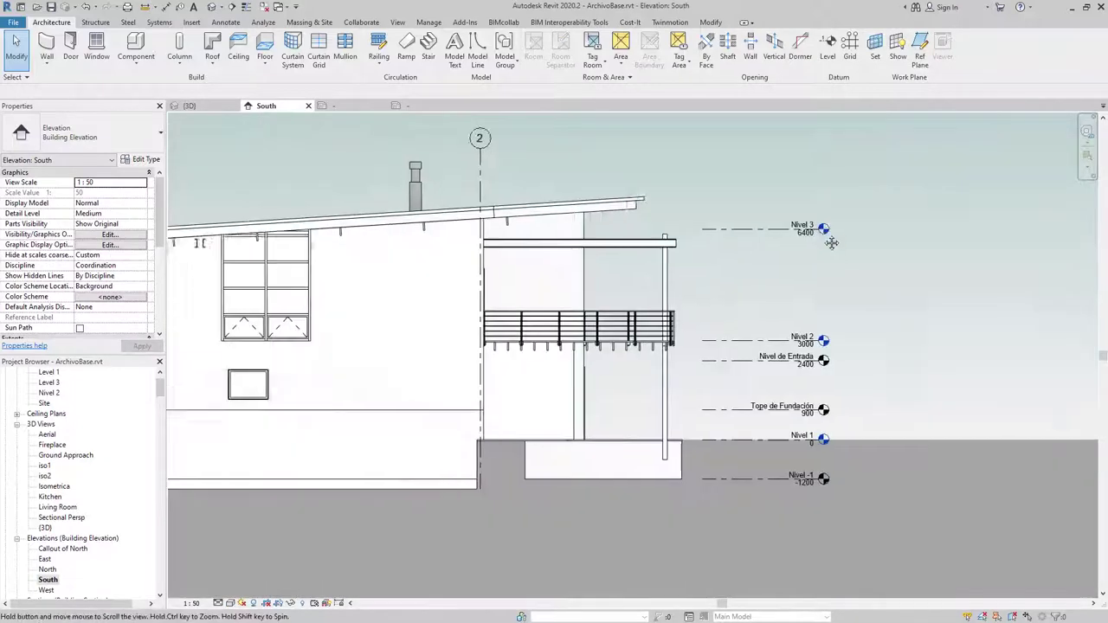
pyautogui.moveTo(833, 240); pyautogui.dragTo(967, 286, button='middle')
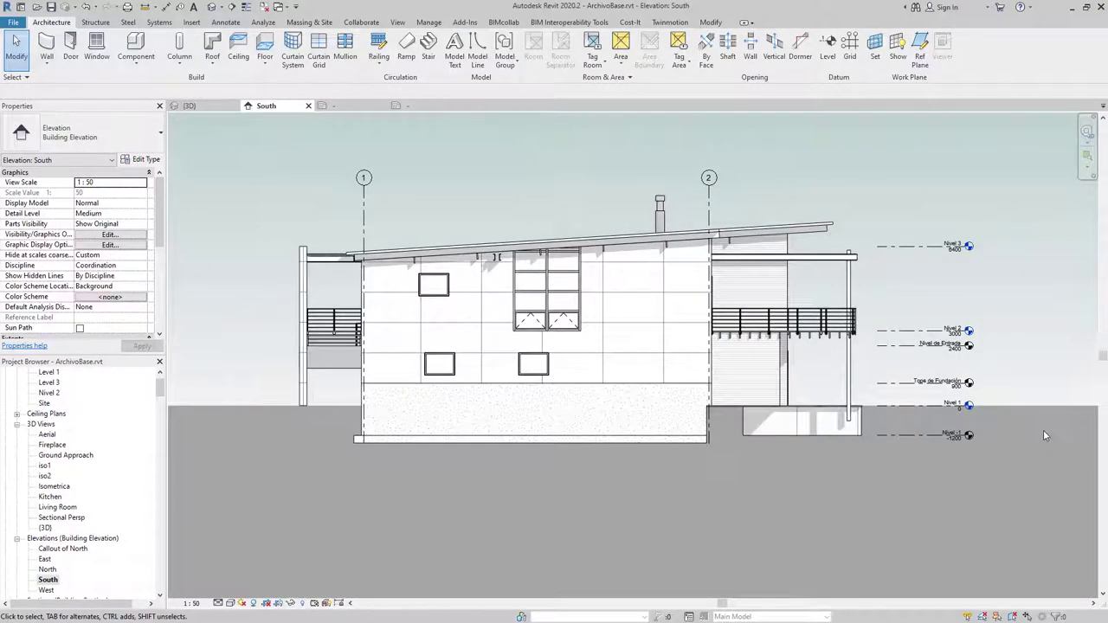
pyautogui.scroll(2, 1043, 429)
pyautogui.moveTo(988, 330)
pyautogui.mouseDown(button='middle')
pyautogui.moveTo(809, 485)
pyautogui.moveTo(843, 356)
pyautogui.moveTo(857, 393)
pyautogui.mouseUp(button='middle')
pyautogui.scroll(-1, 843, 351)
pyautogui.scroll(-2, 847, 358)
pyautogui.scroll(1, 857, 393)
pyautogui.scroll(1, 853, 392)
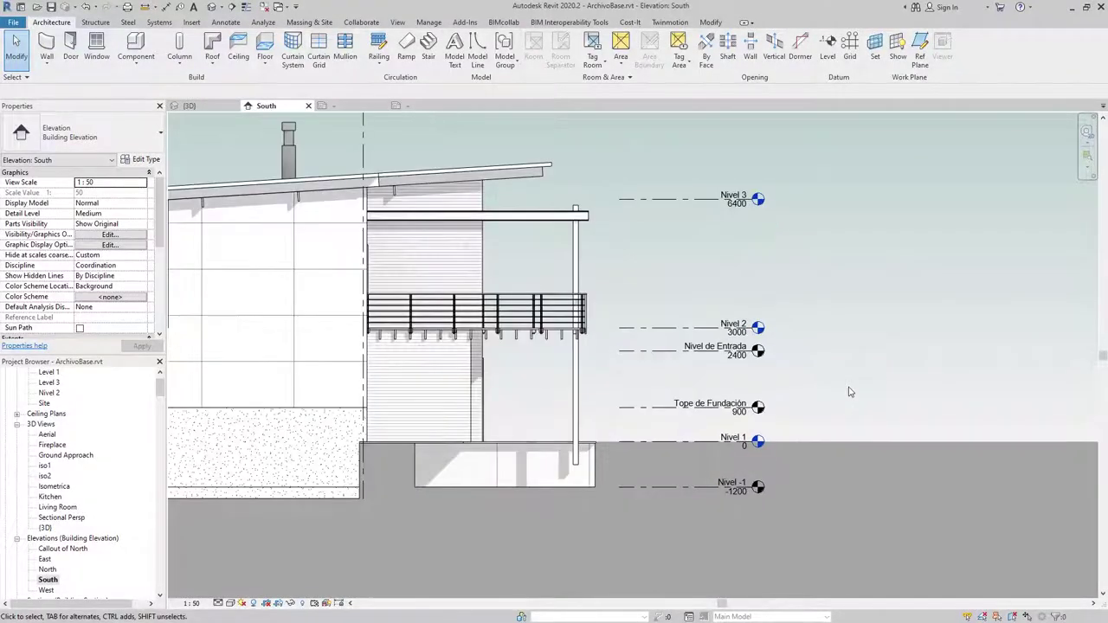
pyautogui.scroll(1, 850, 392)
pyautogui.scroll(-1, 846, 398)
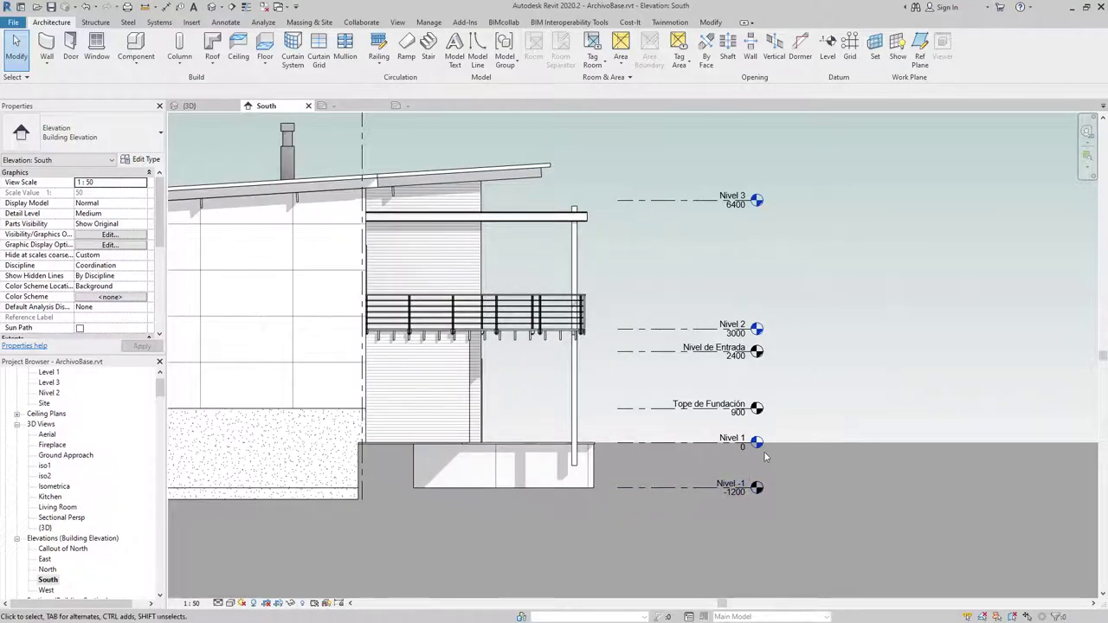
pyautogui.scroll(-2, 867, 379)
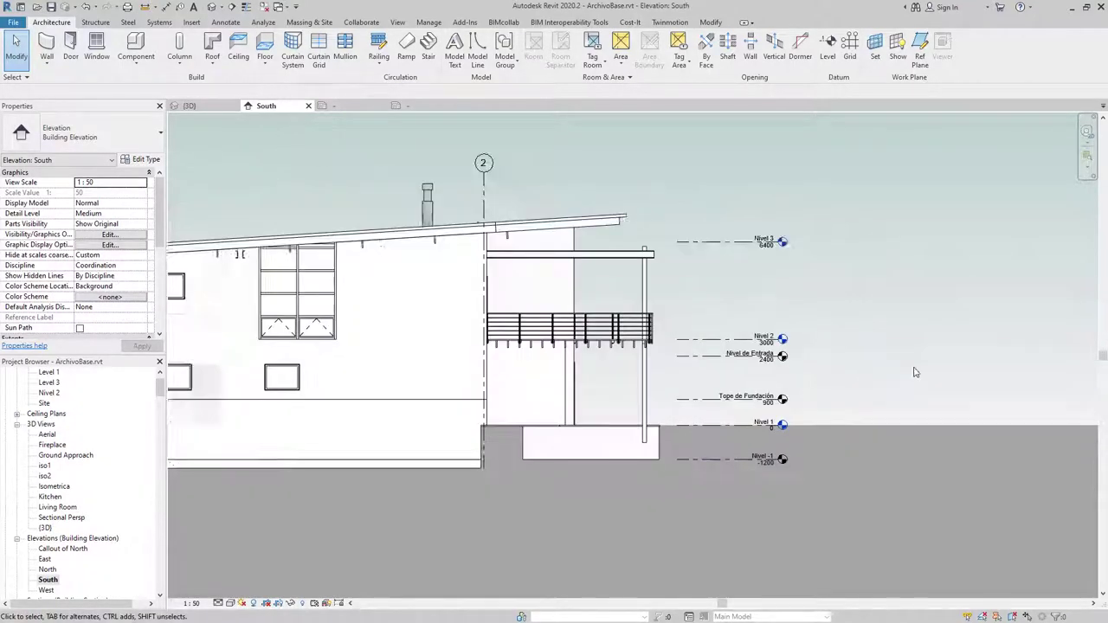
# Step: Export the model from the 3D view to IFC, overwriting ArchivoBase.ifc on the Desktop
pyautogui.click(213, 7)
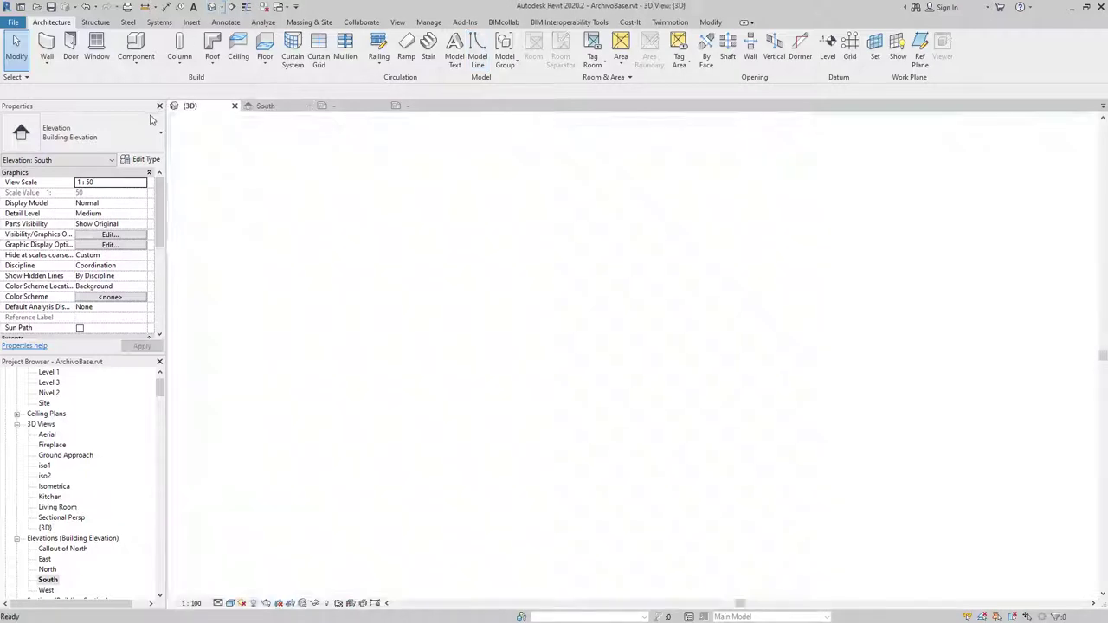
pyautogui.click(12, 22)
pyautogui.moveTo(41, 188)
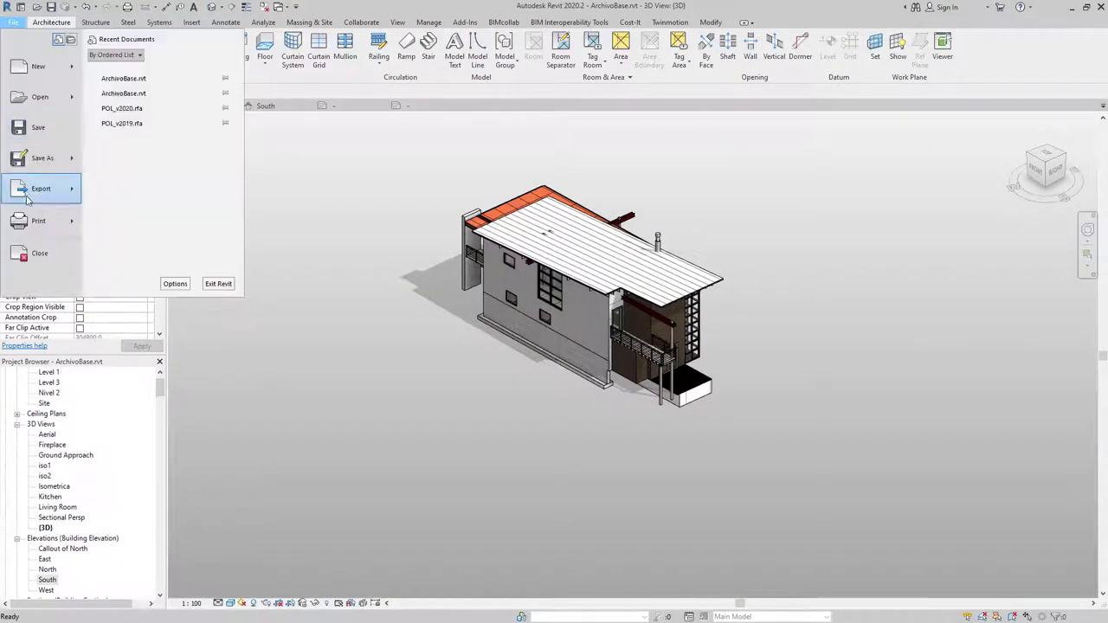
pyautogui.click(122, 262)
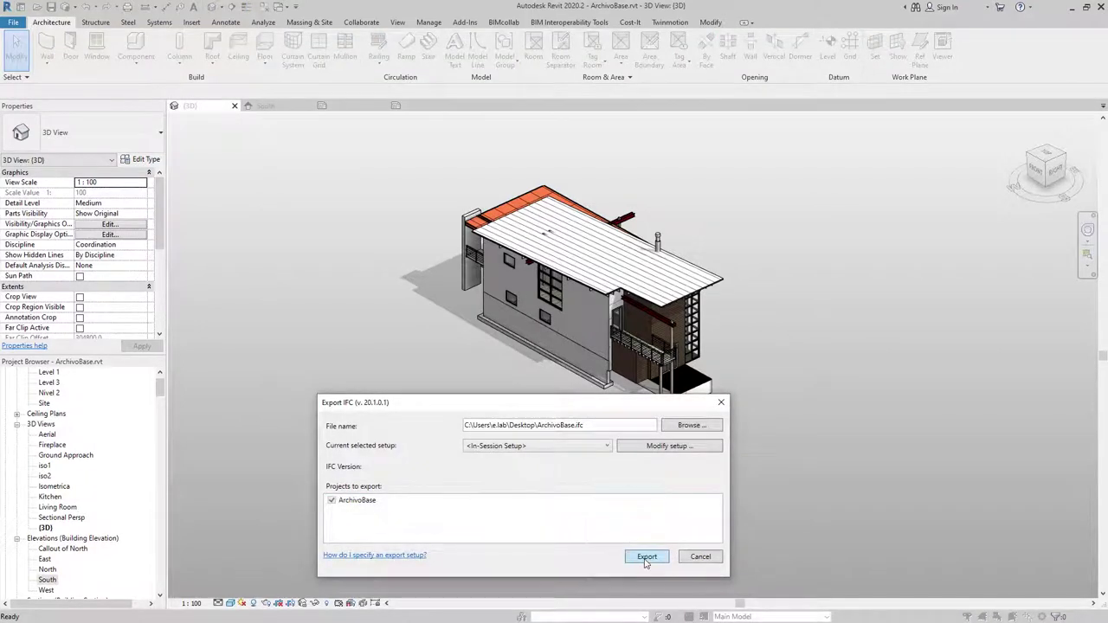
pyautogui.click(646, 556)
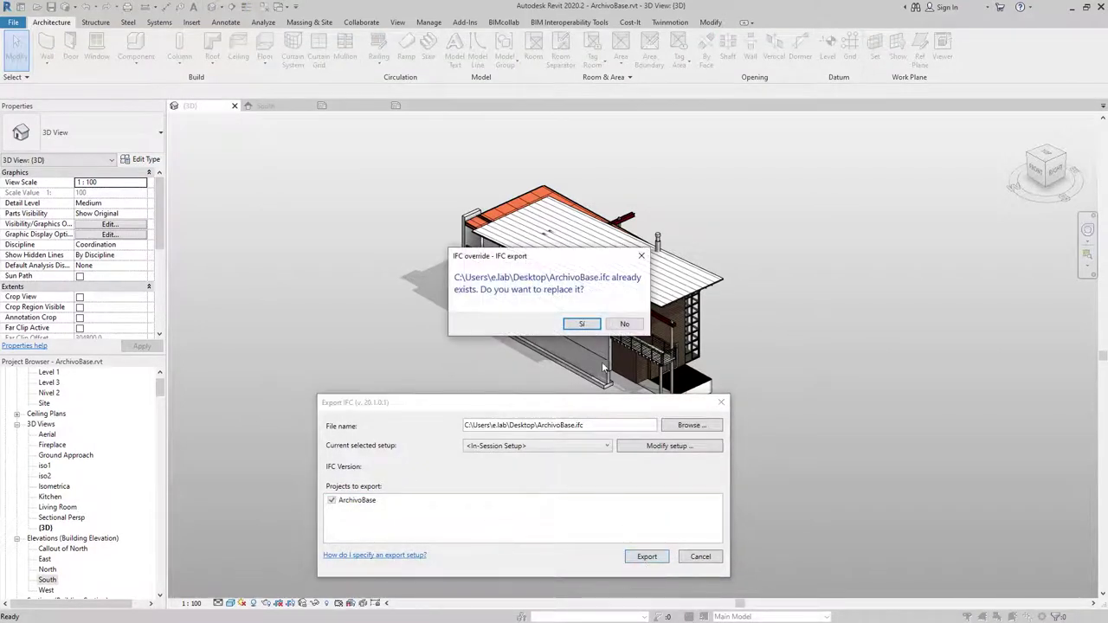
pyautogui.click(581, 323)
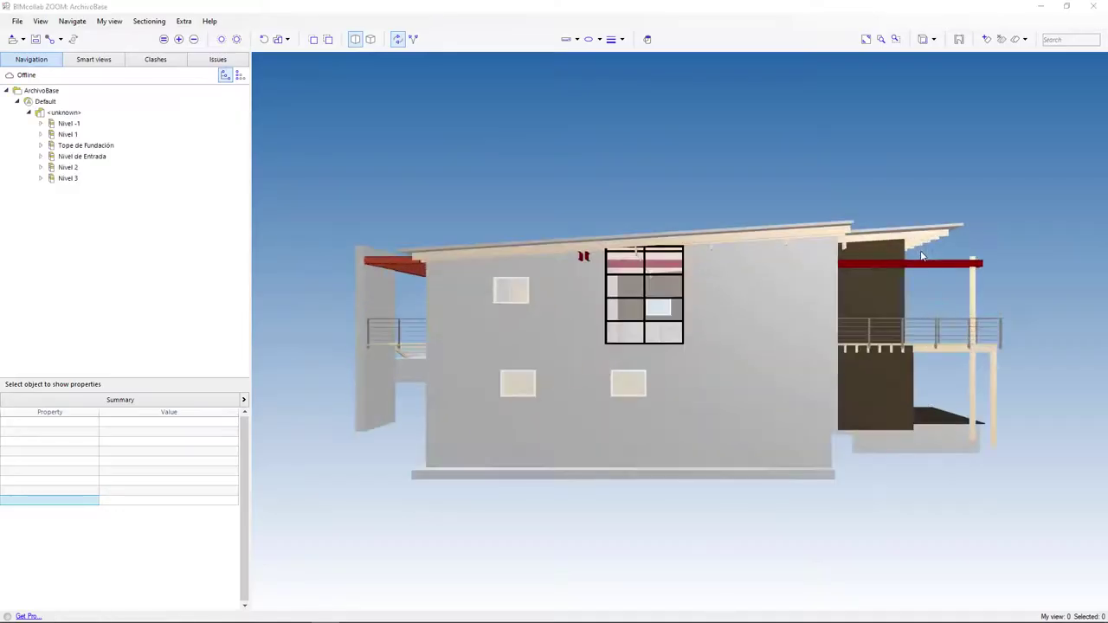
# Step: Apply the 3.3 Niveles del proyecto smart view from Local > Manual de Entrega
pyautogui.click(87, 60)
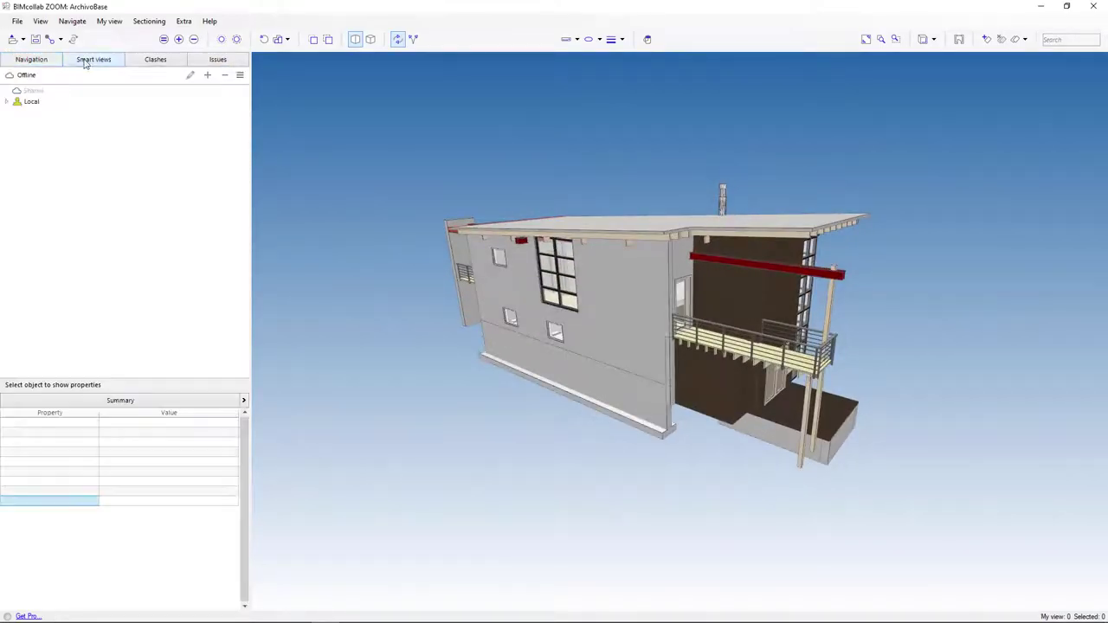
pyautogui.click(6, 101)
pyautogui.click(17, 177)
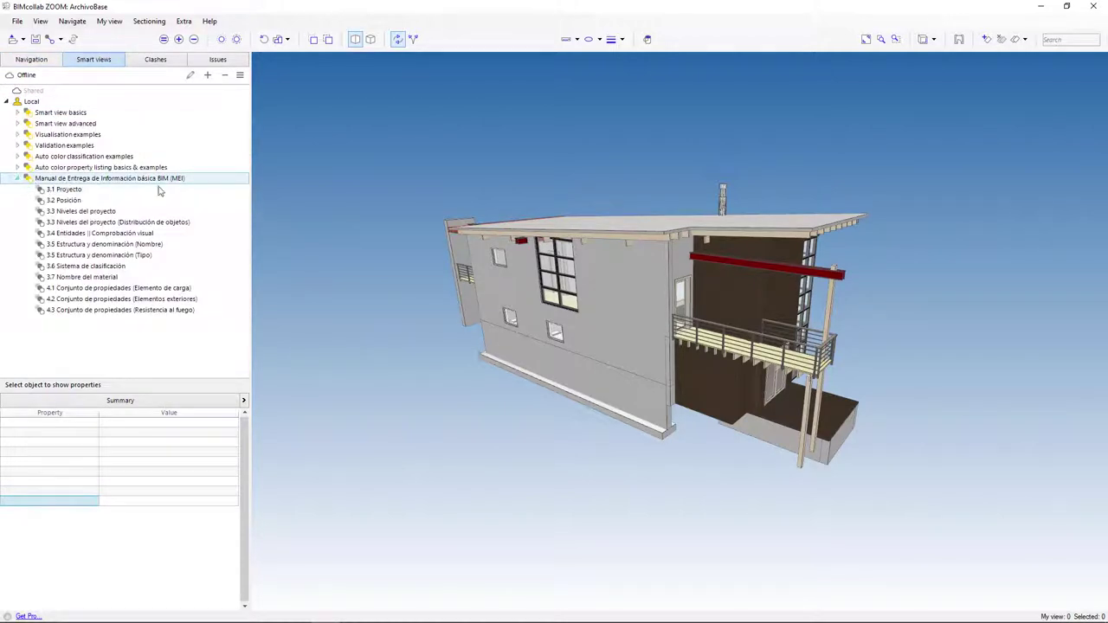
pyautogui.click(73, 213)
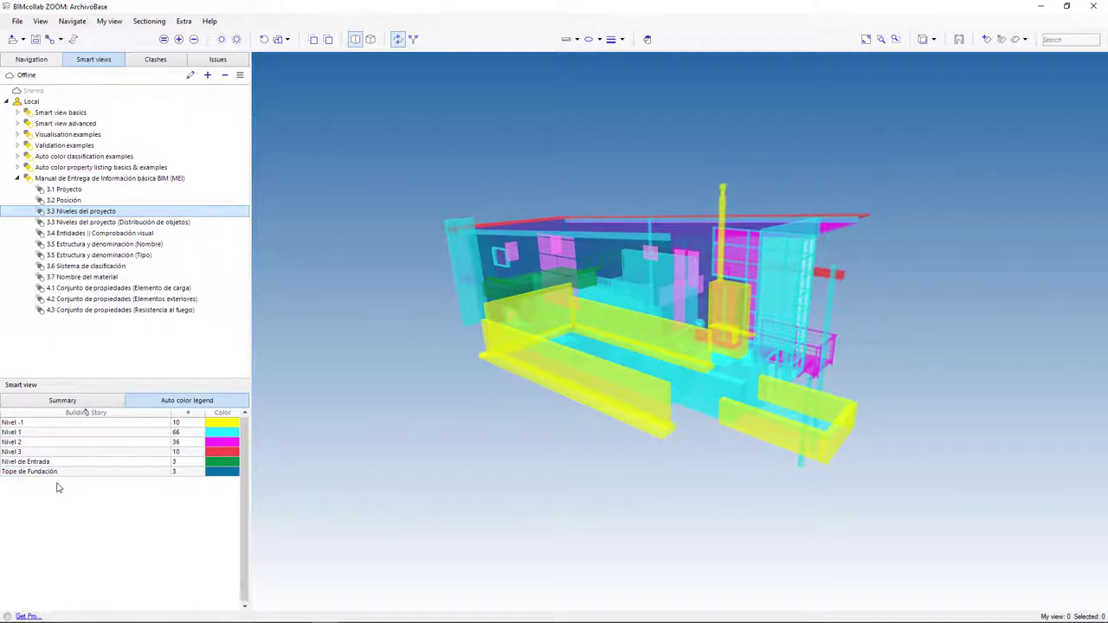
# Step: Orbit the model to a frontal view to compare its storey colours with the legend
pyautogui.moveTo(562, 519); pyautogui.dragTo(829, 326)
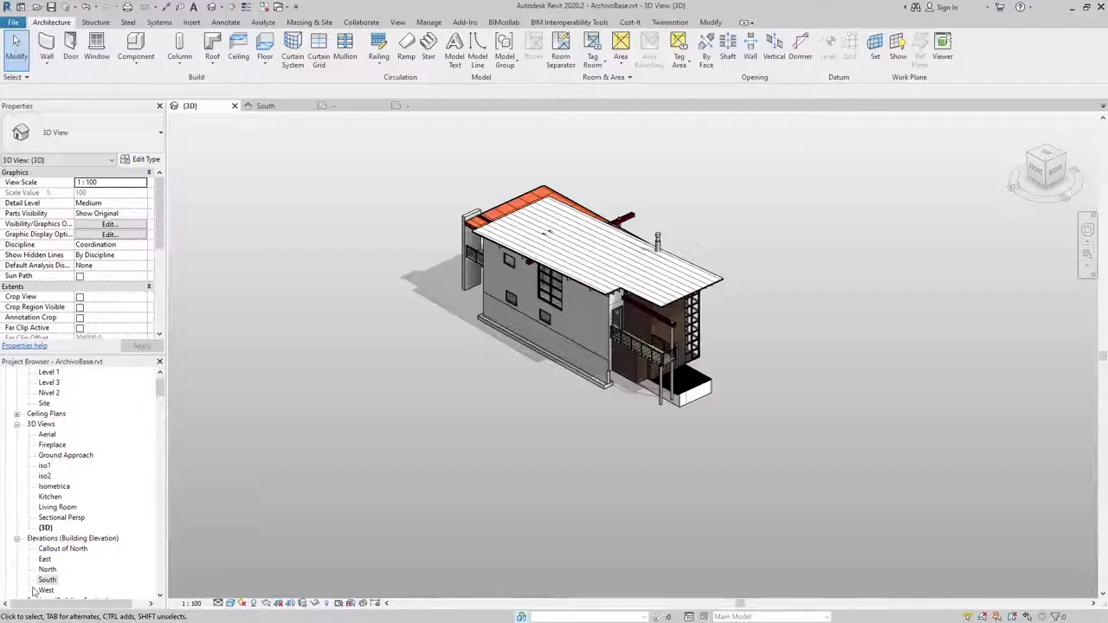
# Step: In the South elevation, select the Tope de Fundación and Nivel de Entrada levels
pyautogui.doubleClick(47, 579)
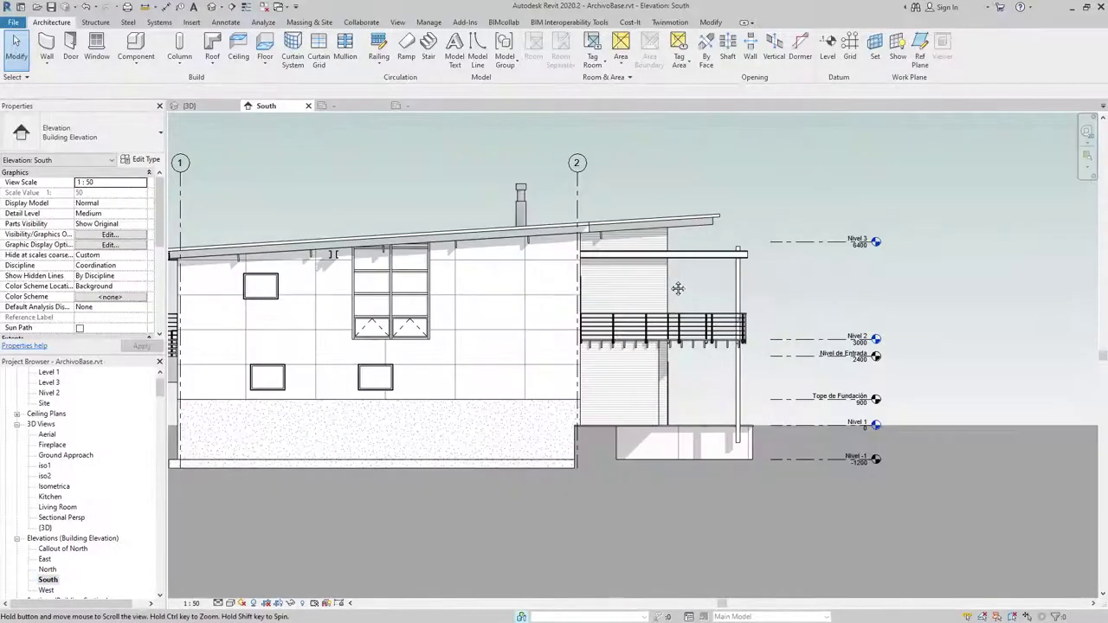
pyautogui.scroll(2, 785, 337)
pyautogui.scroll(2, 785, 338)
pyautogui.moveTo(800, 270); pyautogui.dragTo(807, 255, button='middle')
pyautogui.scroll(1, 714, 353)
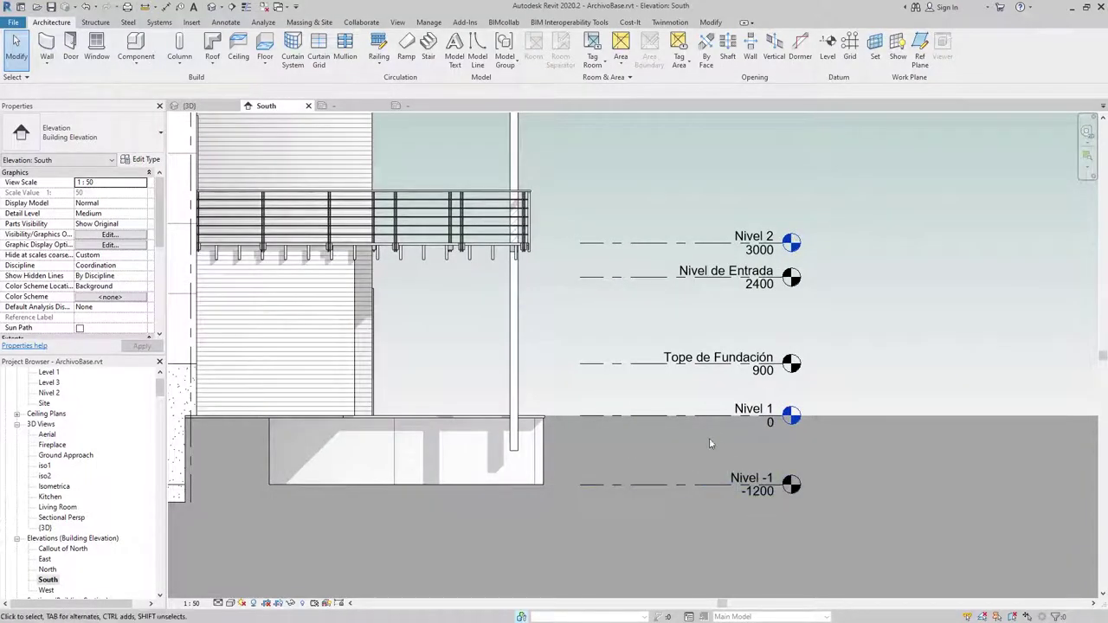
pyautogui.click(728, 364)
pyautogui.keyDown('ctrl'); pyautogui.click(728, 272); pyautogui.keyUp('ctrl')
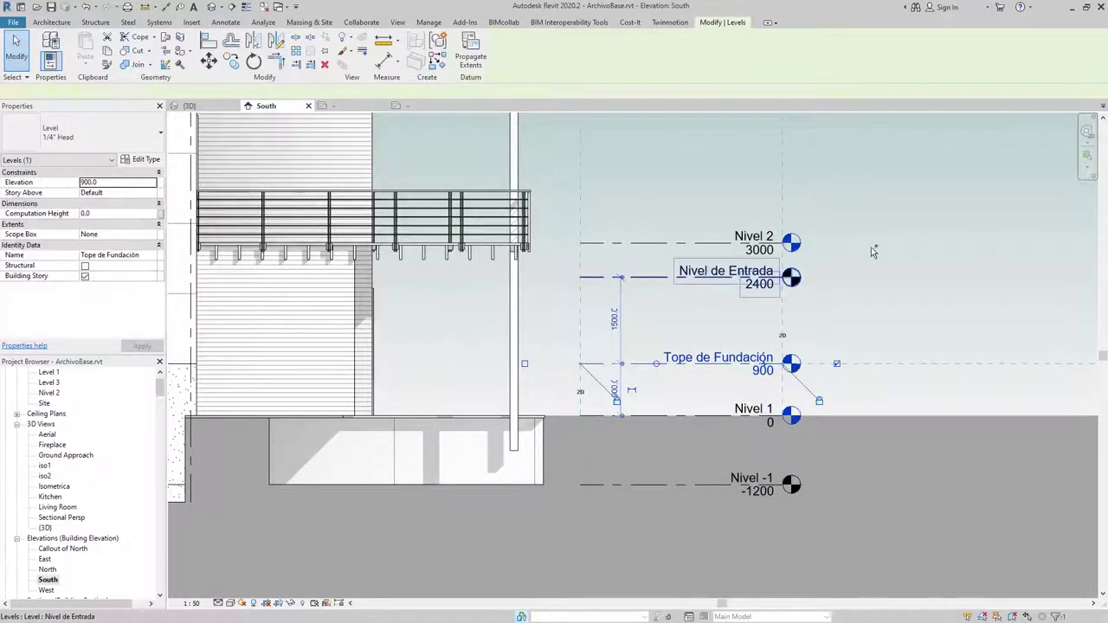
# Step: Uncheck Building Story for both levels and return to the 3D view
pyautogui.scroll(-2, 811, 322)
pyautogui.scroll(-1, 812, 322)
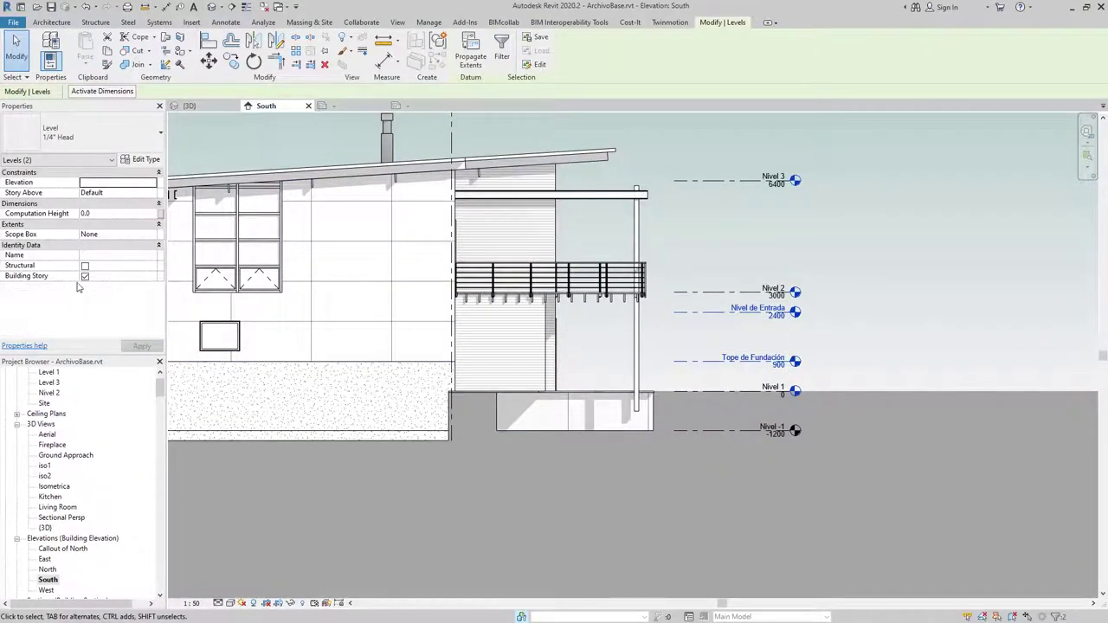
pyautogui.click(866, 381)
pyautogui.scroll(2, 866, 381)
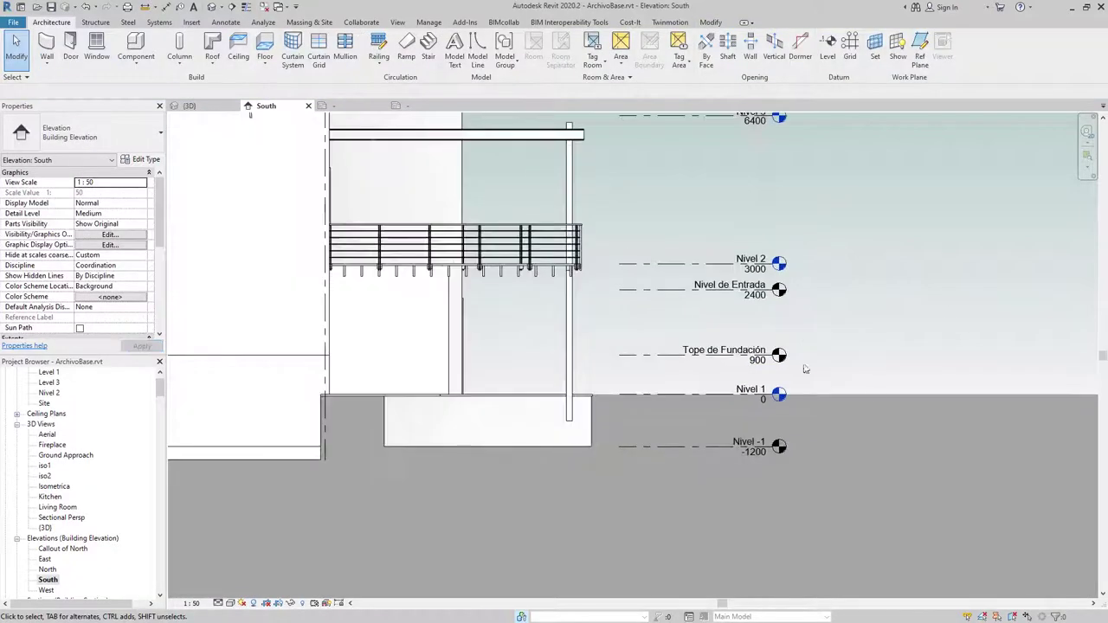
pyautogui.moveTo(762, 387); pyautogui.dragTo(875, 405, button='middle')
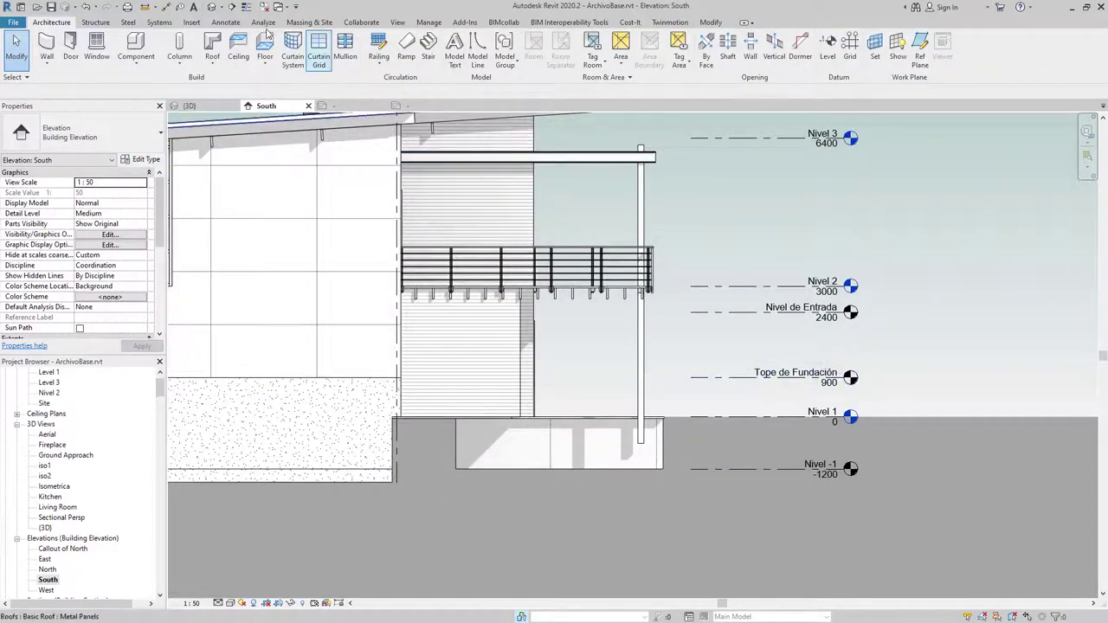
pyautogui.click(210, 7)
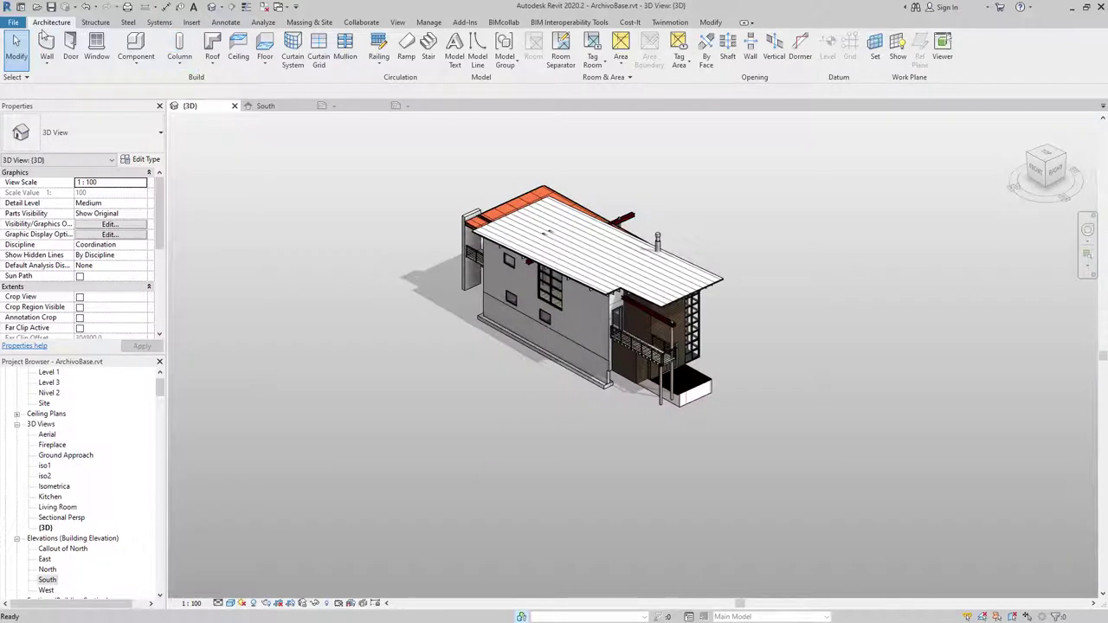
# Step: Re-export the corrected model to IFC as ArchivoBase.ifc
pyautogui.click(13, 23)
pyautogui.moveTo(41, 189)
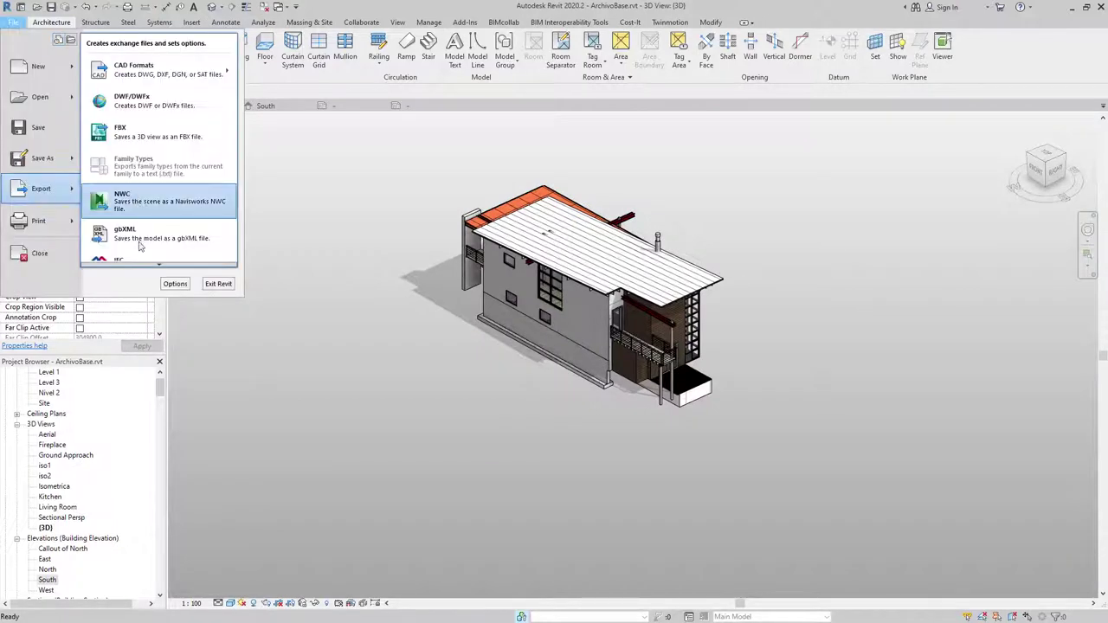
pyautogui.click(121, 260)
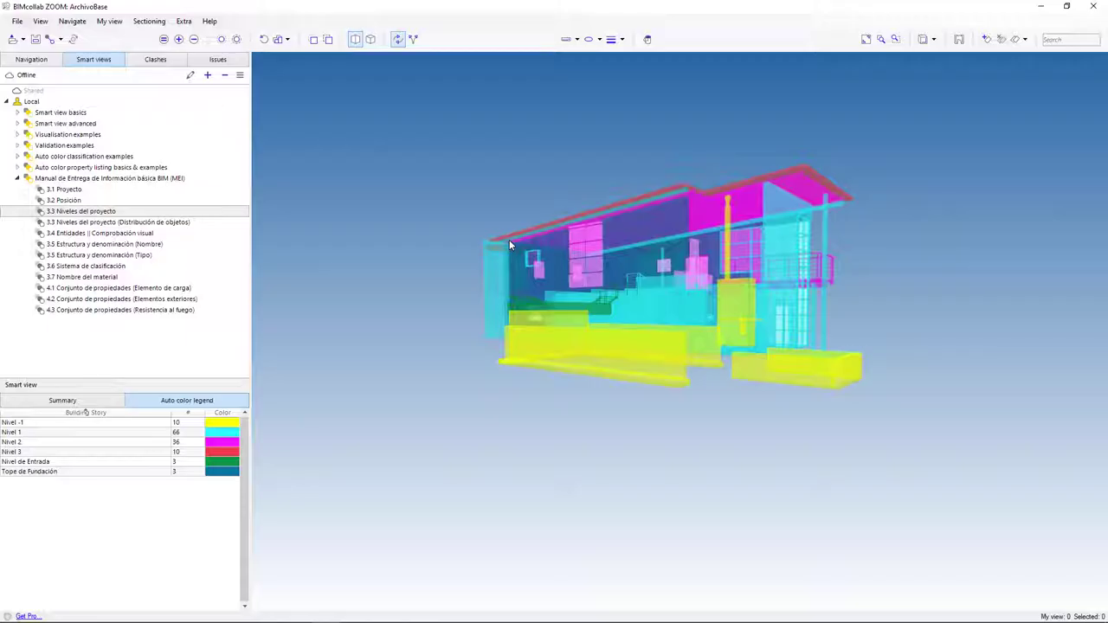
pyautogui.click(509, 245)
# Step: Reload the ArchivoBase model in BIMcollab ZOOM from the new IFC file
pyautogui.click(33, 59)
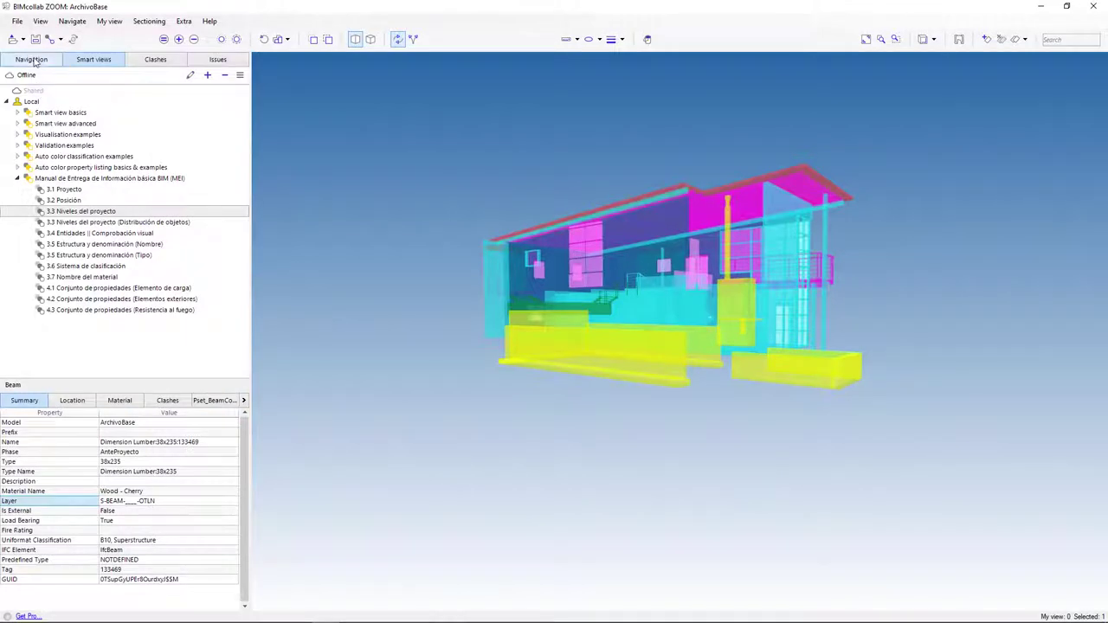
pyautogui.rightClick(38, 93)
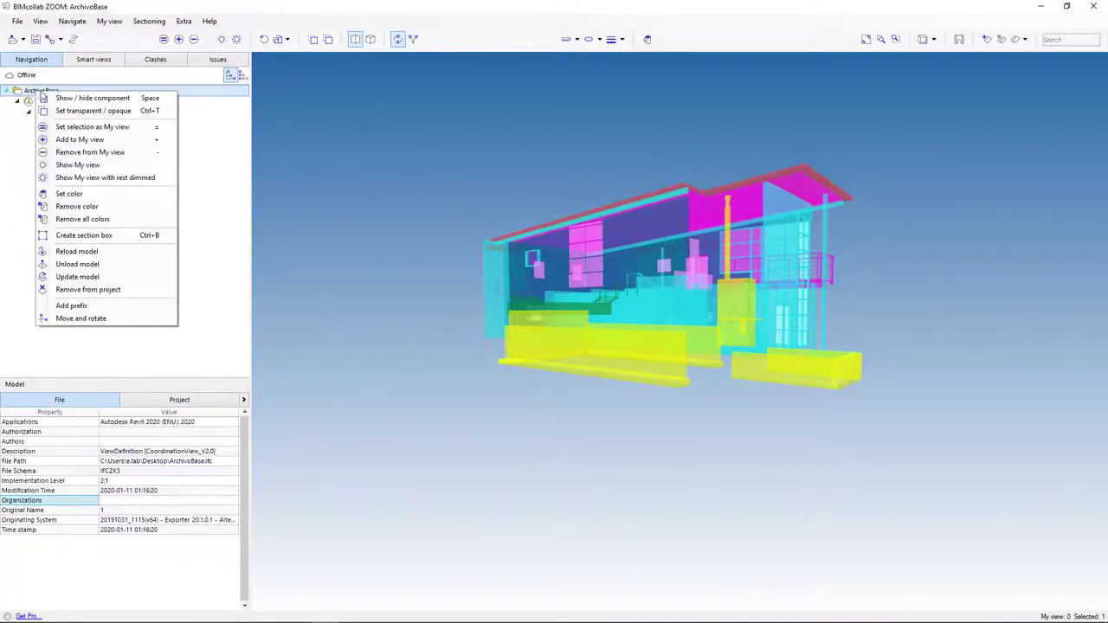
pyautogui.click(120, 253)
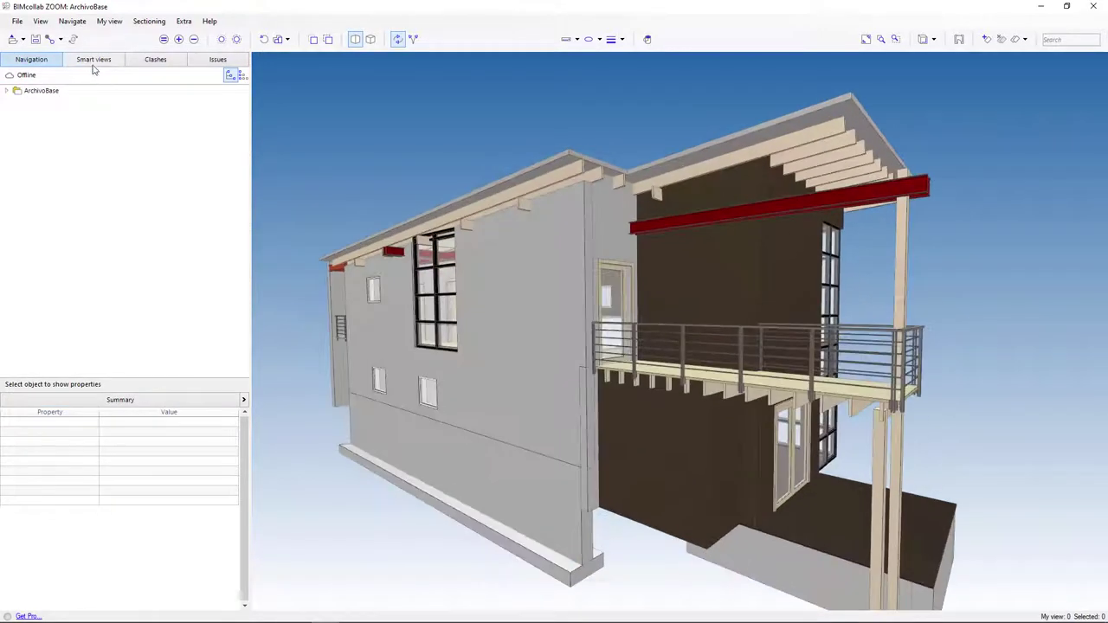
# Step: Apply 3.3 Niveles del proyecto and orbit to check Nivel -1 (10), Nivel 1 (72), Nivel 2 (36), Nivel 3 (10)
pyautogui.click(93, 61)
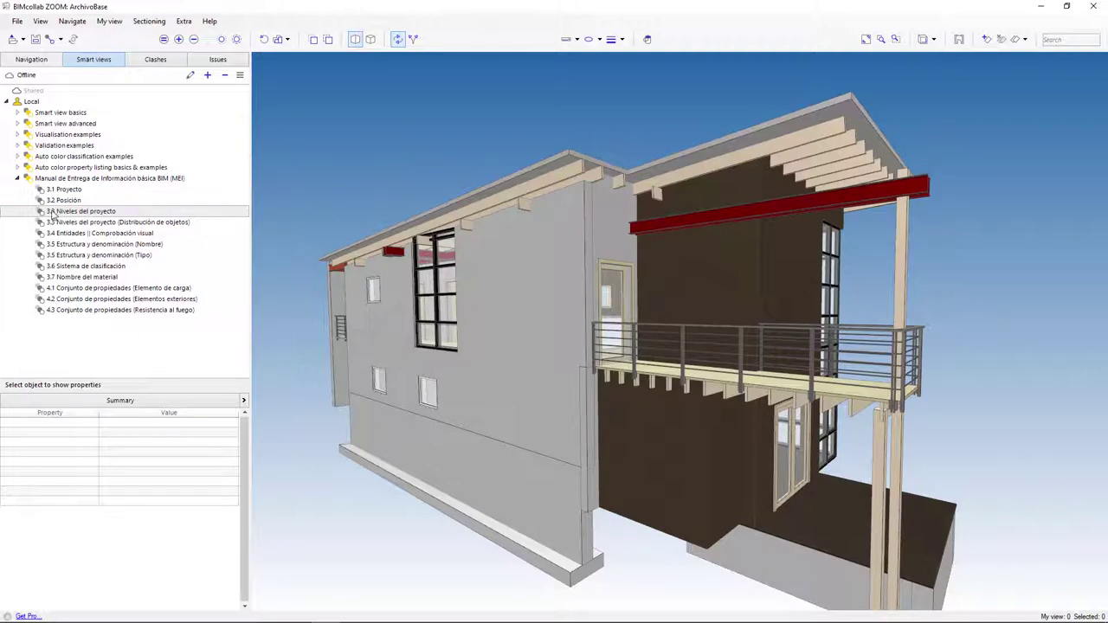
pyautogui.click(105, 213)
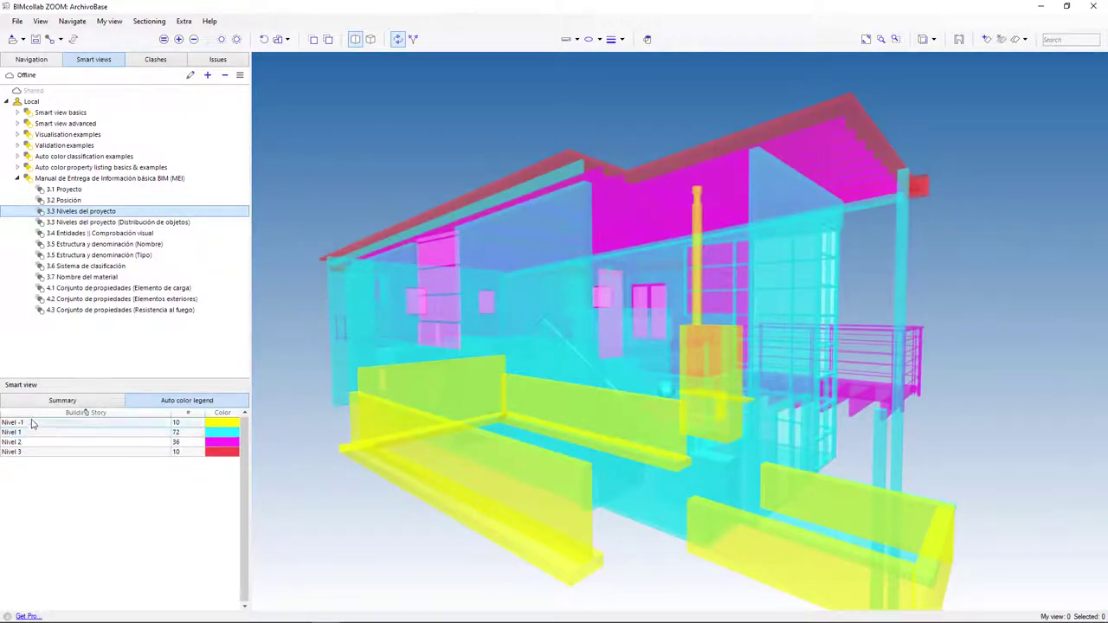
pyautogui.scroll(-2, 343, 351)
pyautogui.moveTo(342, 351); pyautogui.dragTo(440, 465)
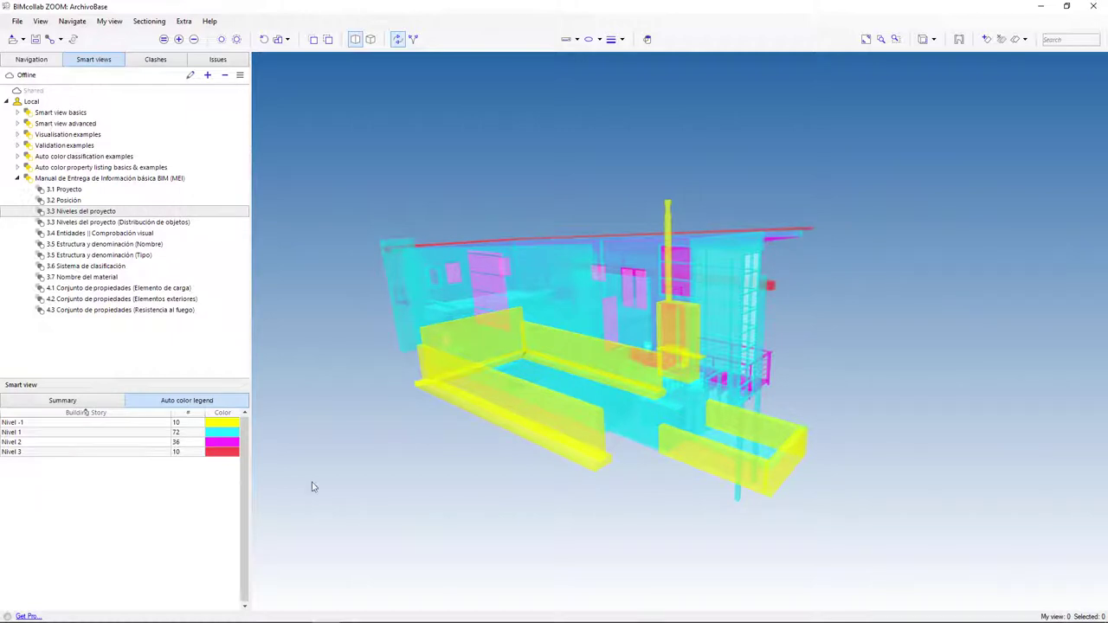
pyautogui.moveTo(313, 488)
pyautogui.mouseDown()
pyautogui.moveTo(737, 329)
pyautogui.moveTo(668, 349)
pyautogui.moveTo(724, 398)
pyautogui.moveTo(788, 378)
pyautogui.moveTo(471, 422)
pyautogui.mouseUp()
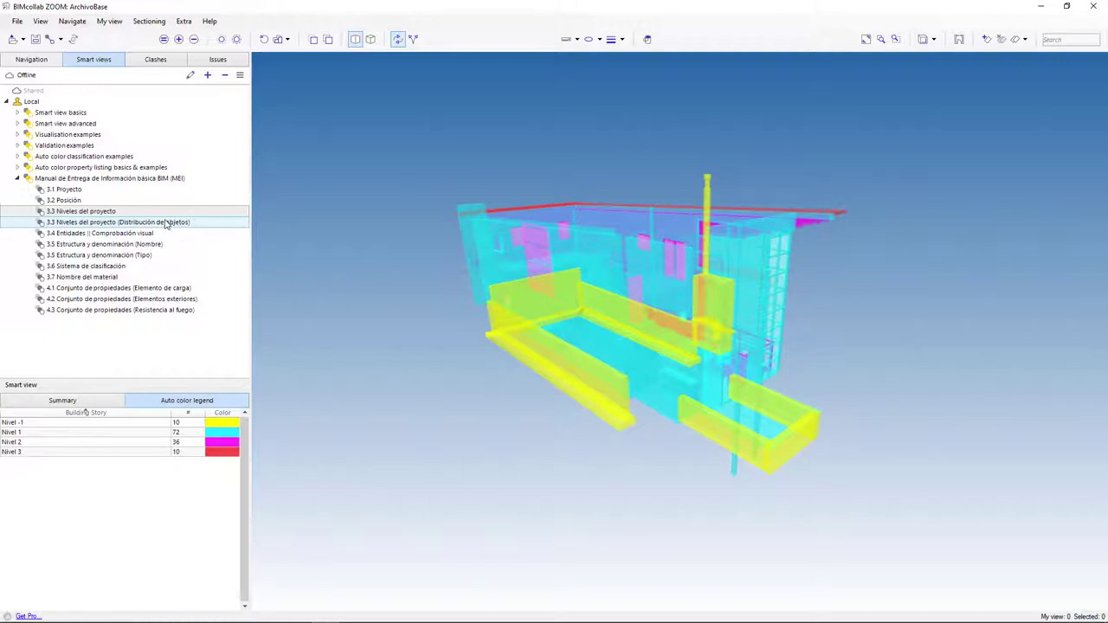
# Step: Apply the Distribución de objetos storey check and turn the model to the orange wall
pyautogui.click(84, 223)
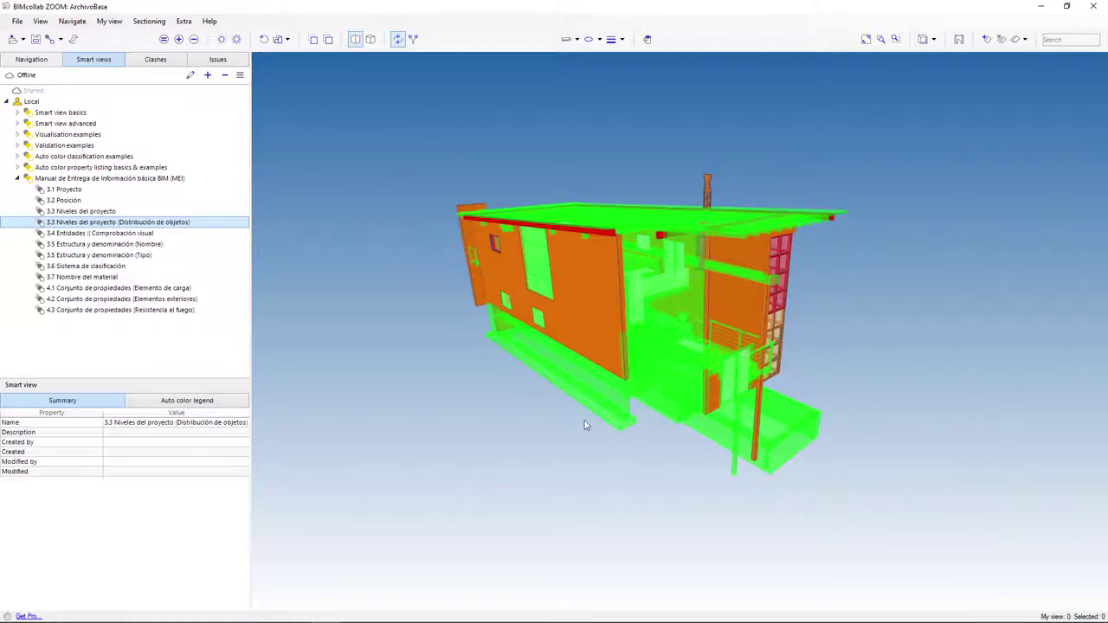
pyautogui.moveTo(556, 434); pyautogui.dragTo(699, 438)
pyautogui.moveTo(789, 422)
pyautogui.mouseDown()
pyautogui.moveTo(1039, 367)
pyautogui.moveTo(878, 381)
pyautogui.moveTo(737, 431)
pyautogui.moveTo(820, 317)
pyautogui.moveTo(576, 485)
pyautogui.moveTo(715, 450)
pyautogui.moveTo(834, 334)
pyautogui.moveTo(563, 315)
pyautogui.mouseUp()
pyautogui.scroll(-5, 738, 320)
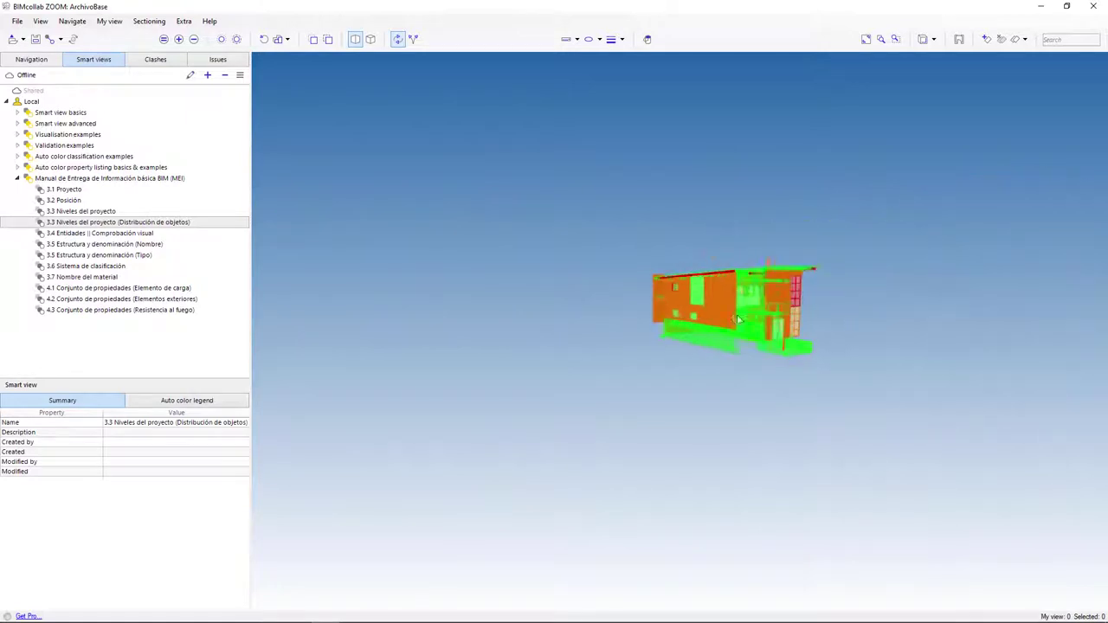
pyautogui.scroll(3, 738, 320)
pyautogui.moveTo(717, 355)
pyautogui.mouseDown()
pyautogui.moveTo(611, 369)
pyautogui.moveTo(727, 383)
pyautogui.moveTo(472, 327)
pyautogui.moveTo(502, 361)
pyautogui.moveTo(586, 398)
pyautogui.moveTo(782, 366)
pyautogui.moveTo(667, 361)
pyautogui.mouseUp()
pyautogui.scroll(3, 473, 326)
pyautogui.scroll(2, 665, 360)
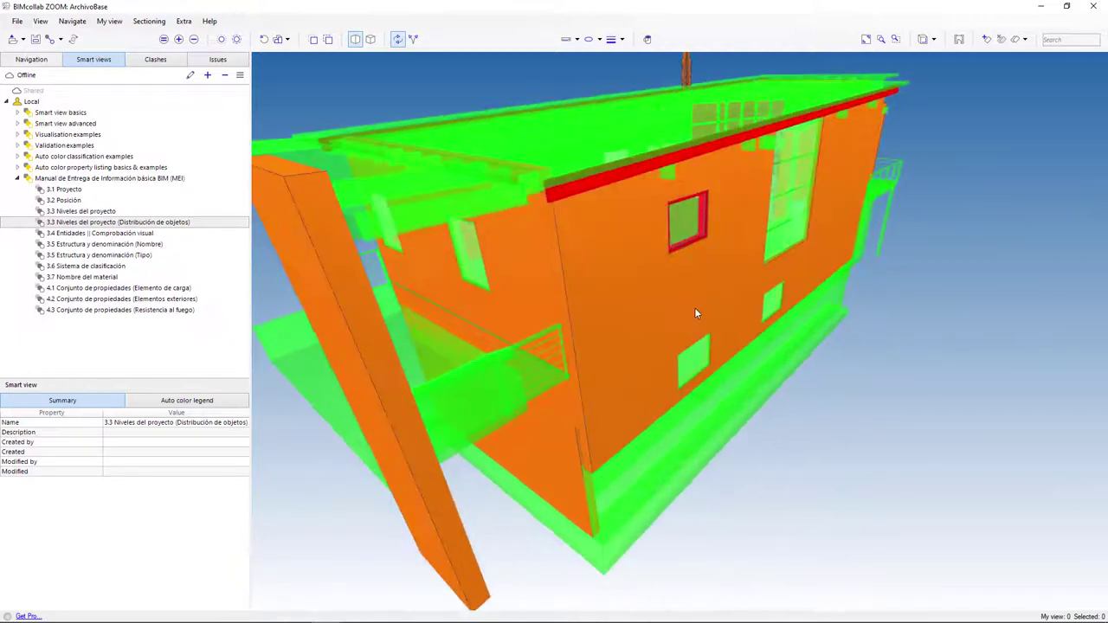
# Step: Inspect the properties of the tall orange wall and its small window
pyautogui.click(404, 413)
pyautogui.moveTo(479, 416); pyautogui.dragTo(488, 405)
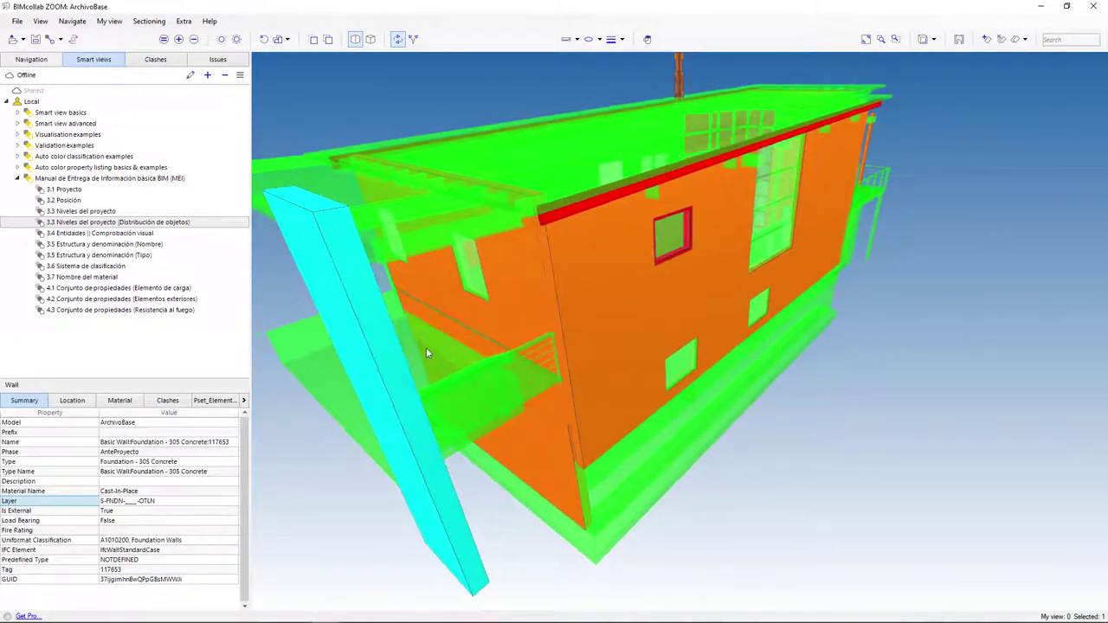
pyautogui.click(689, 246)
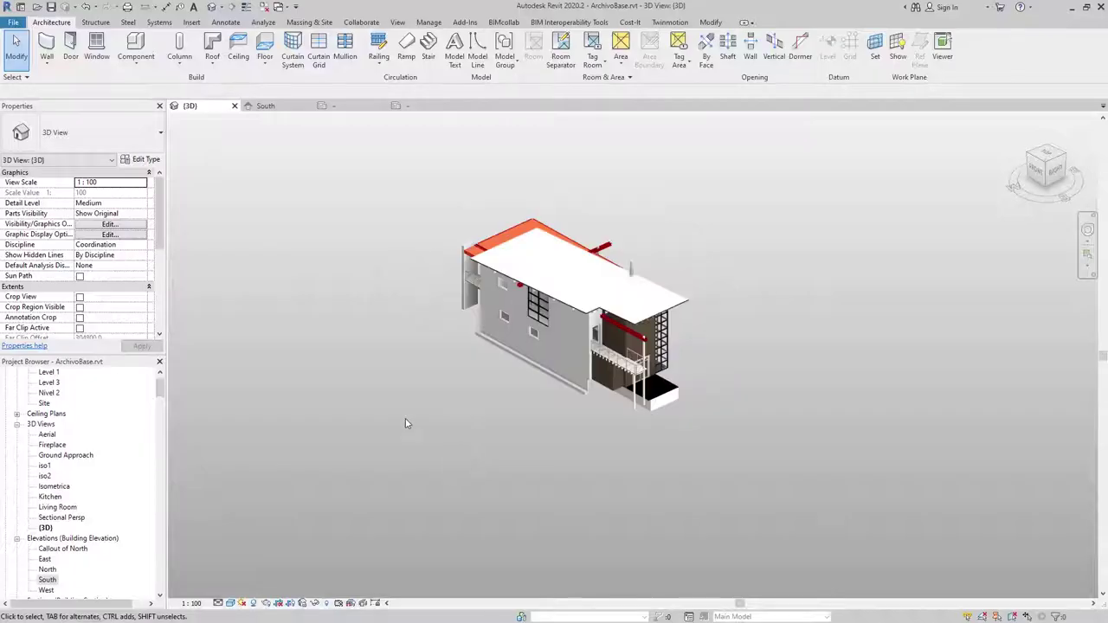
pyautogui.keyDown('shift'); pyautogui.moveTo(407, 423); pyautogui.dragTo(608, 363, button='middle'); pyautogui.keyUp('shift')
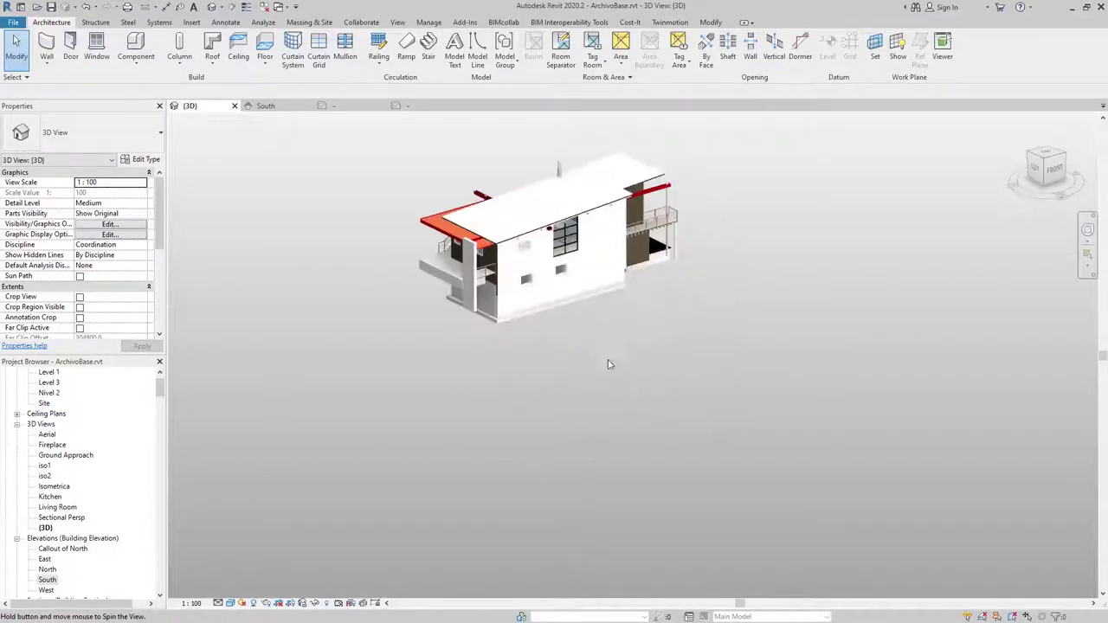
# Step: Locate and select the small upper window in the 3D view
pyautogui.scroll(3, 571, 346)
pyautogui.scroll(3, 540, 330)
pyautogui.scroll(3, 540, 331)
pyautogui.scroll(-3, 555, 364)
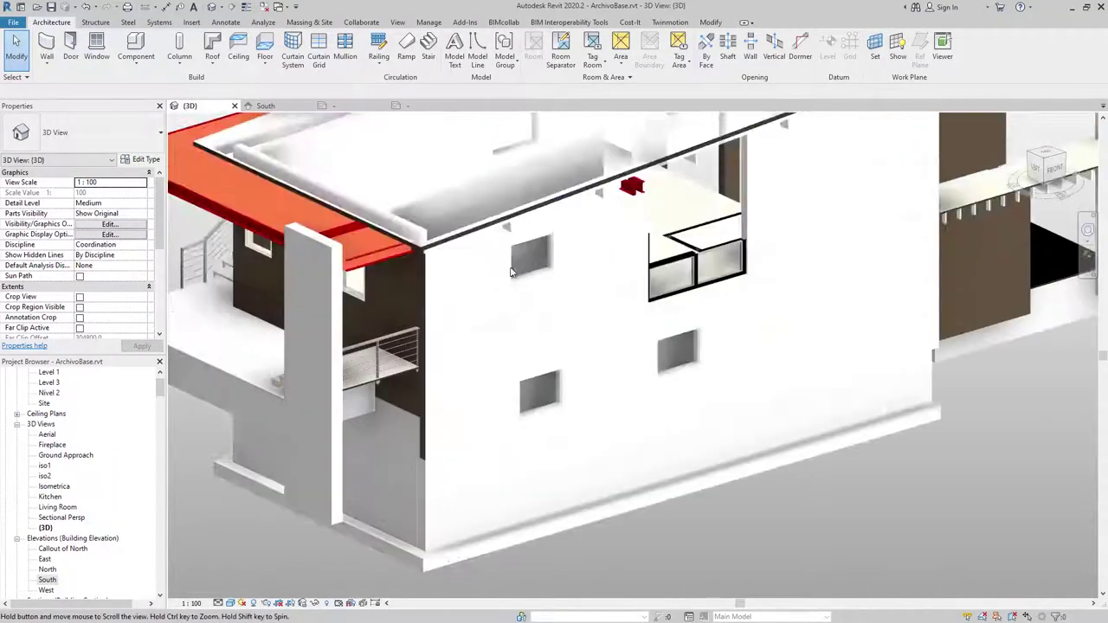
pyautogui.click(520, 279)
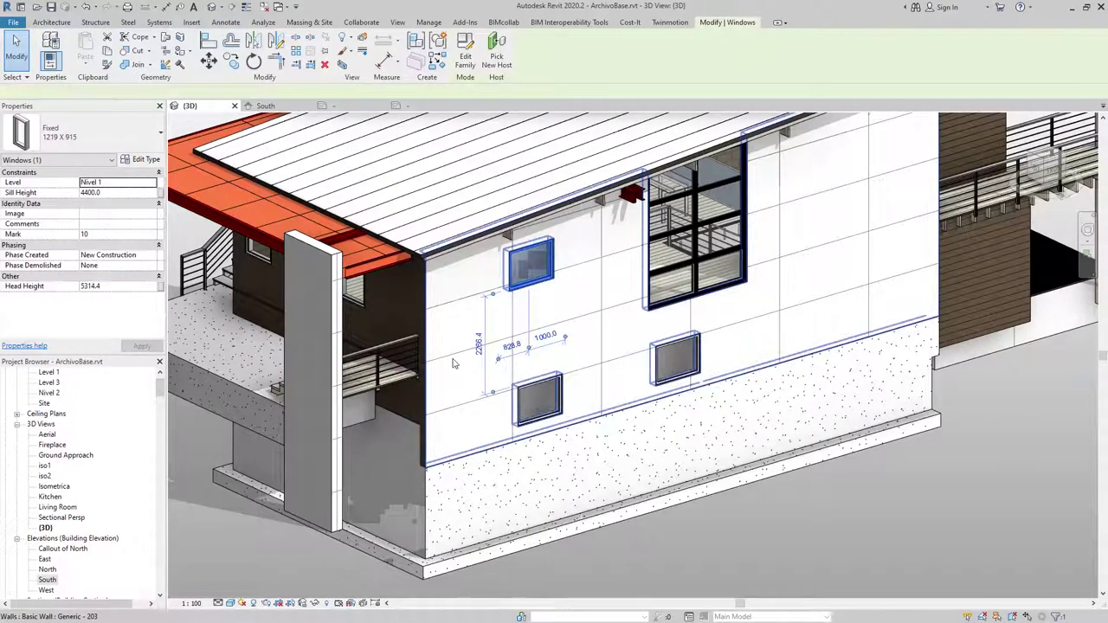
pyautogui.scroll(-3, 424, 361)
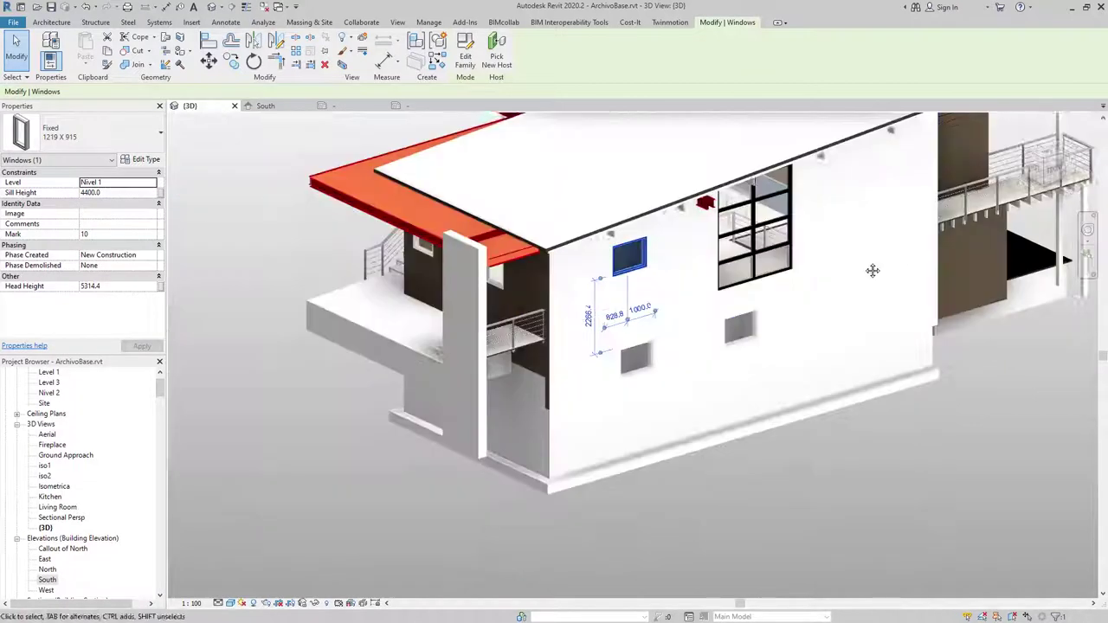
pyautogui.keyDown('shift'); pyautogui.moveTo(424, 360); pyautogui.dragTo(925, 225, button='middle'); pyautogui.keyUp('shift')
# Step: In the South elevation, select the upper-left window
pyautogui.doubleClick(45, 580)
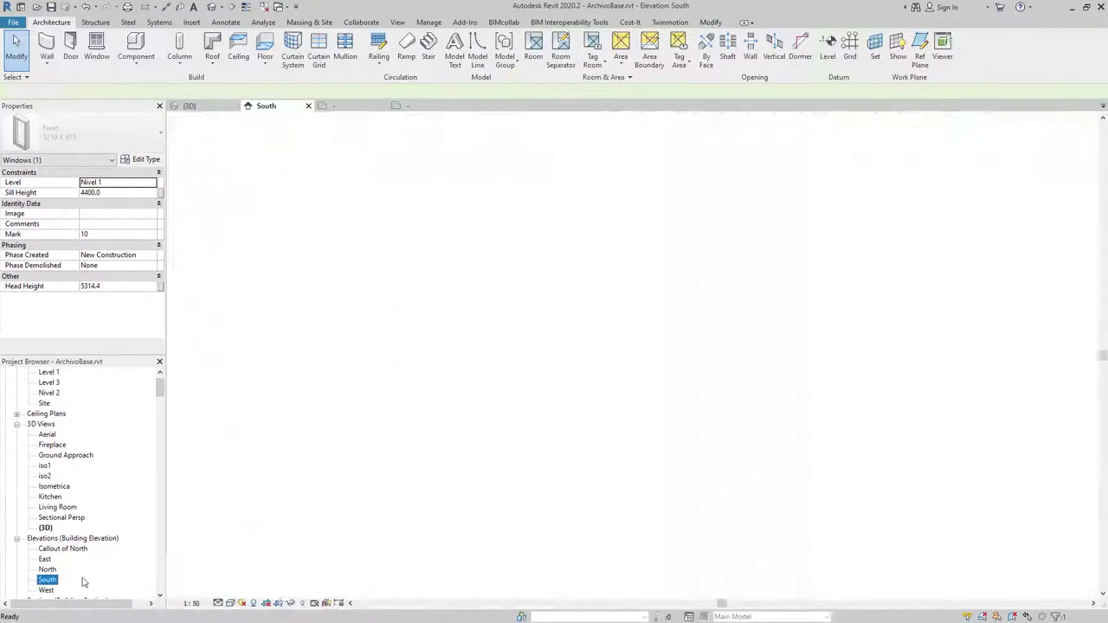
pyautogui.scroll(-3, 515, 478)
pyautogui.moveTo(515, 478)
pyautogui.mouseDown(button='middle')
pyautogui.moveTo(819, 492)
pyautogui.moveTo(732, 482)
pyautogui.mouseUp(button='middle')
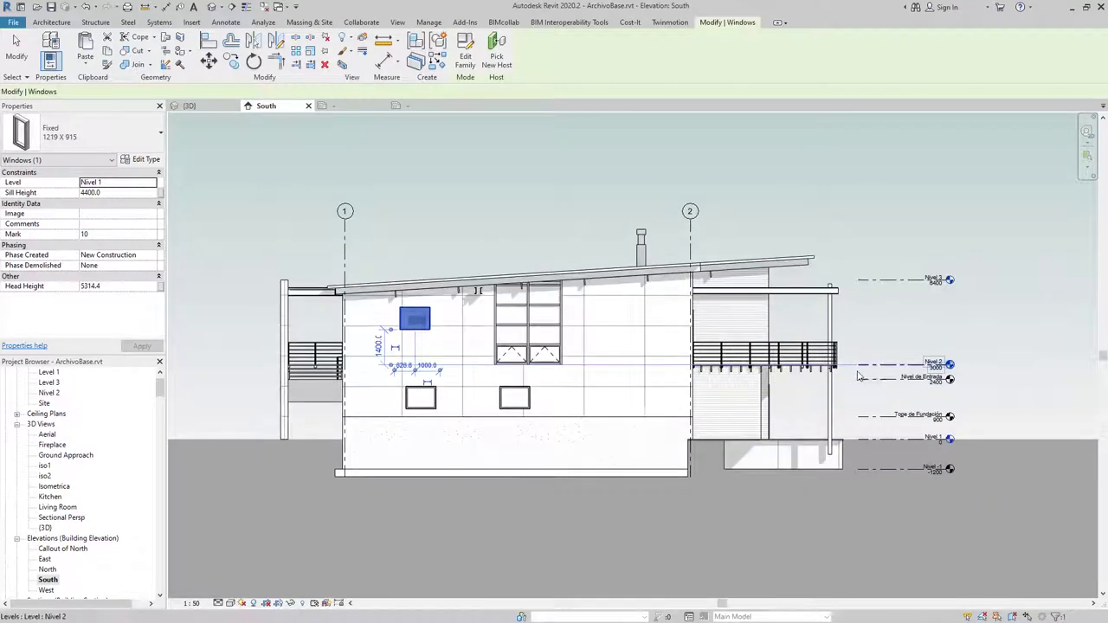
pyautogui.click(932, 332)
pyautogui.scroll(3, 445, 327)
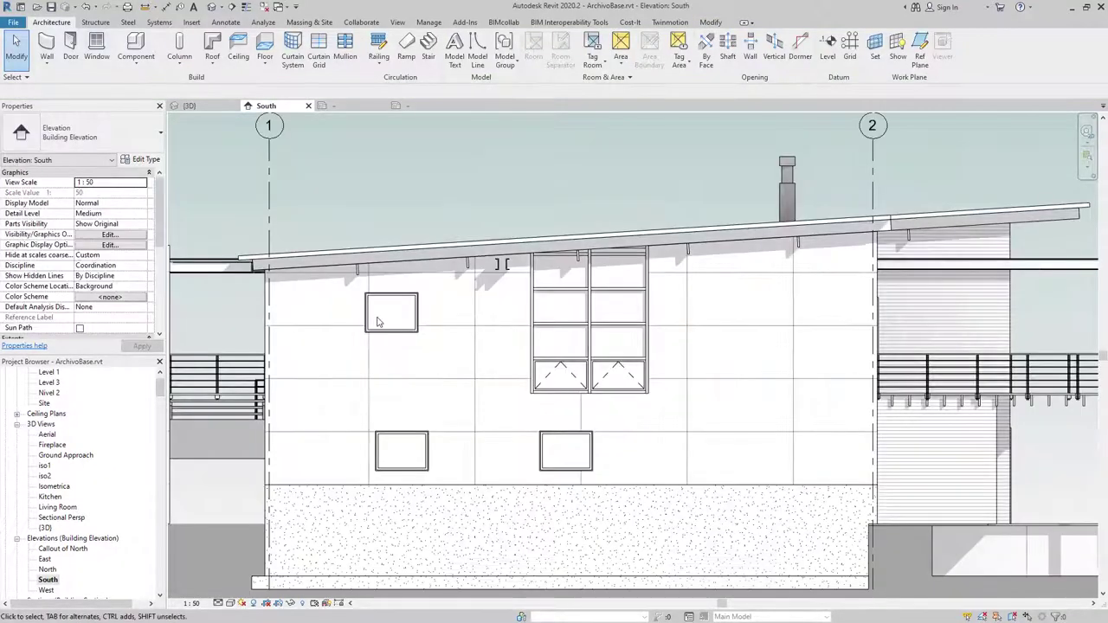
pyautogui.click(378, 326)
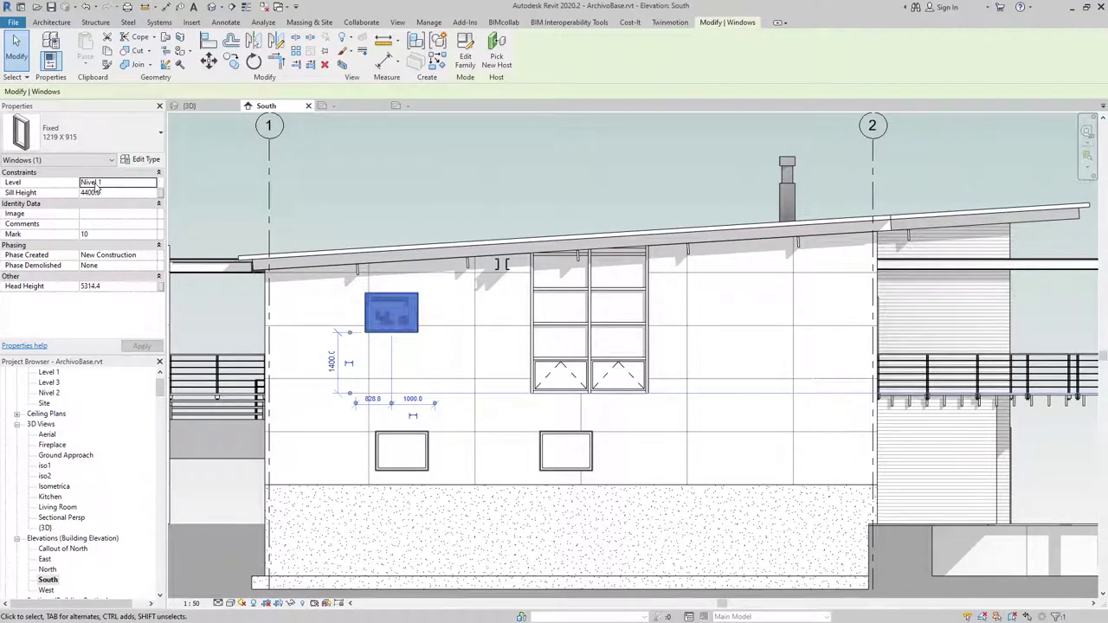
pyautogui.scroll(-1, 373, 294)
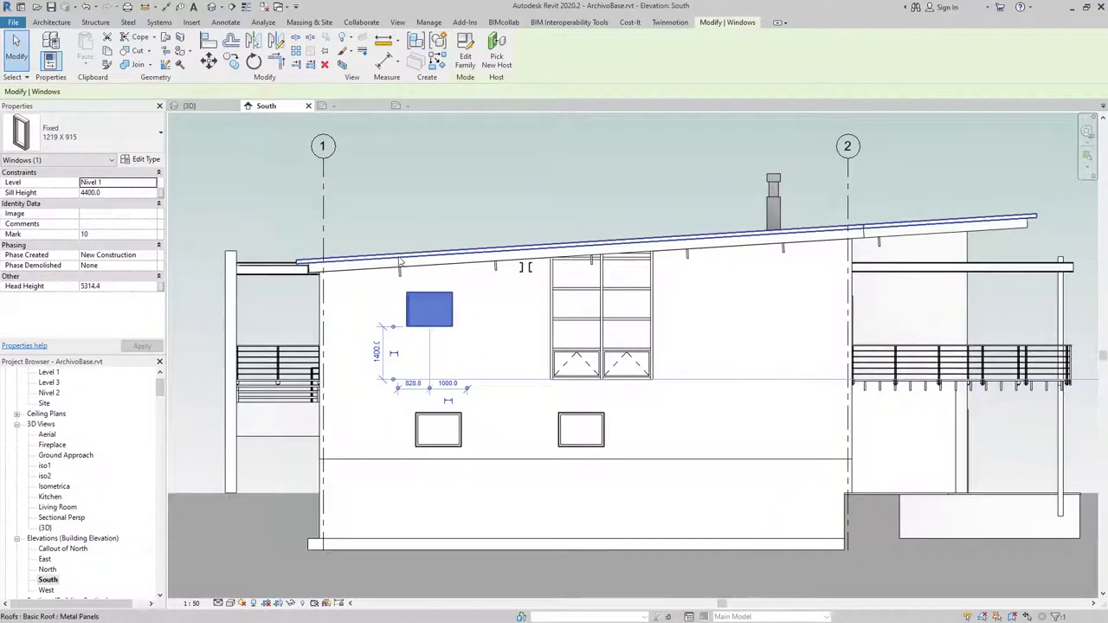
pyautogui.scroll(-1, 448, 286)
pyautogui.scroll(-1, 728, 385)
pyautogui.scroll(-1, 691, 383)
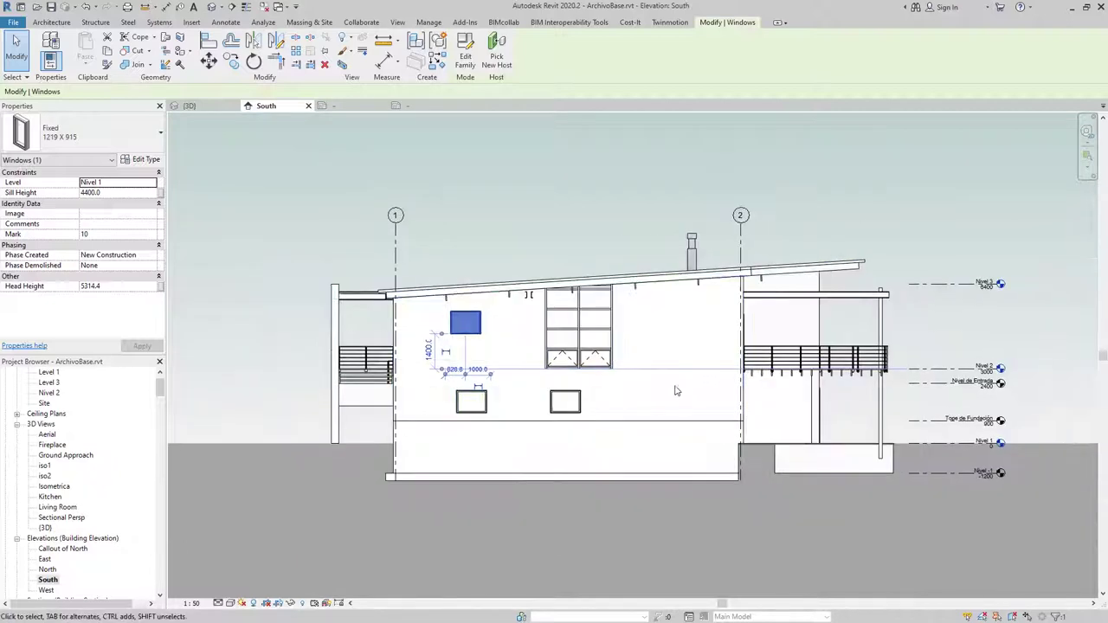
pyautogui.scroll(1, 502, 365)
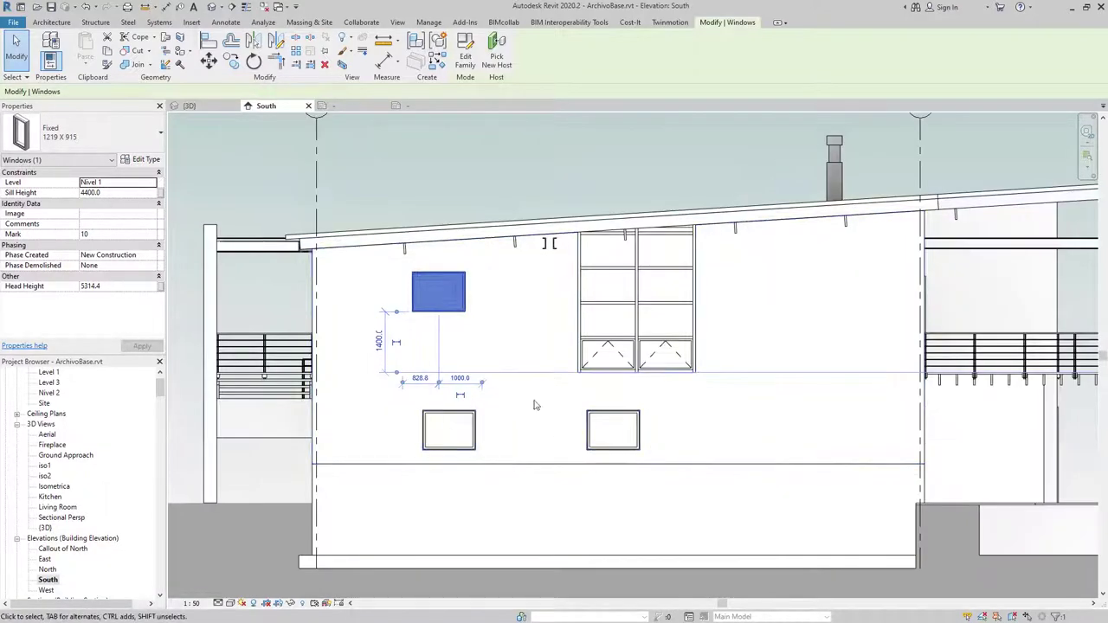
# Step: Set the window's Level to Nivel 2, giving a 1400.0 sill height, then return to 3D
pyautogui.click(153, 185)
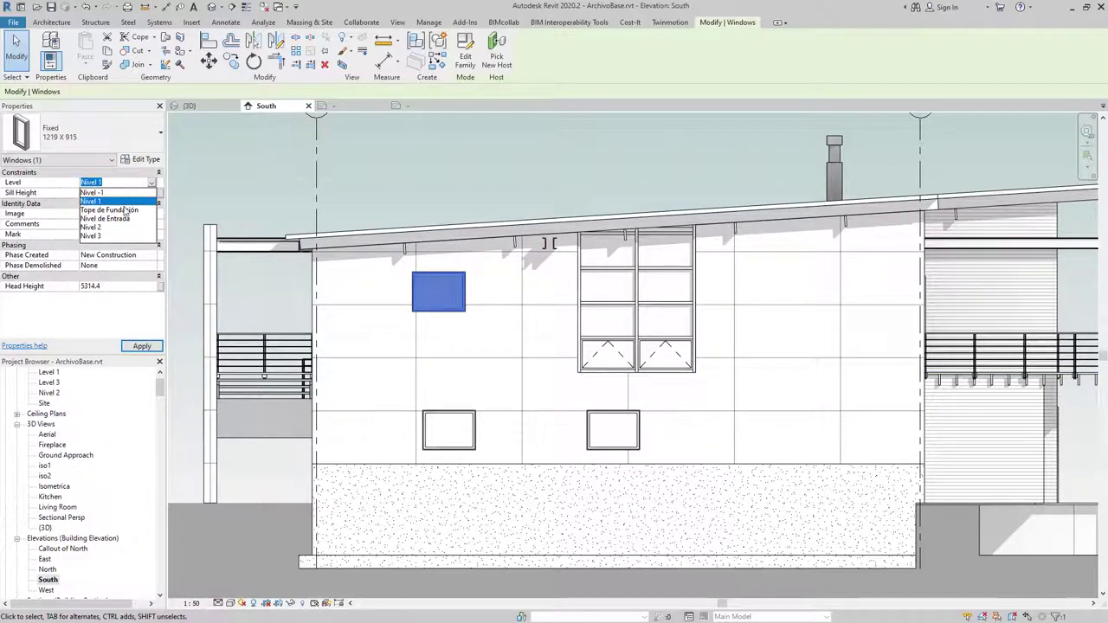
pyautogui.click(108, 227)
pyautogui.press('Escape')
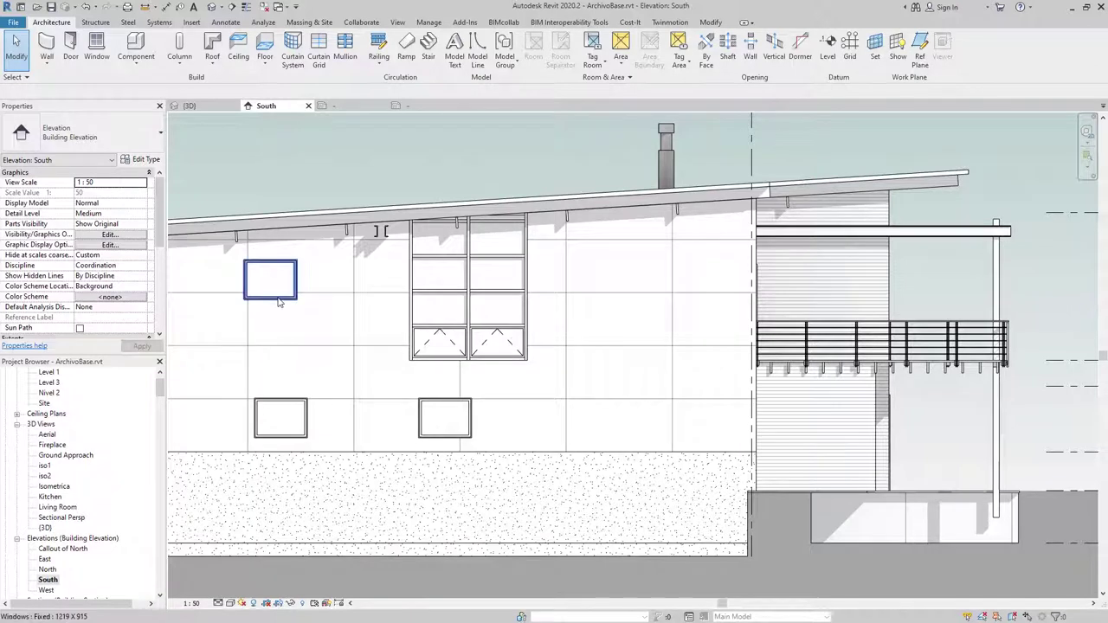
pyautogui.click(281, 292)
pyautogui.click(152, 184)
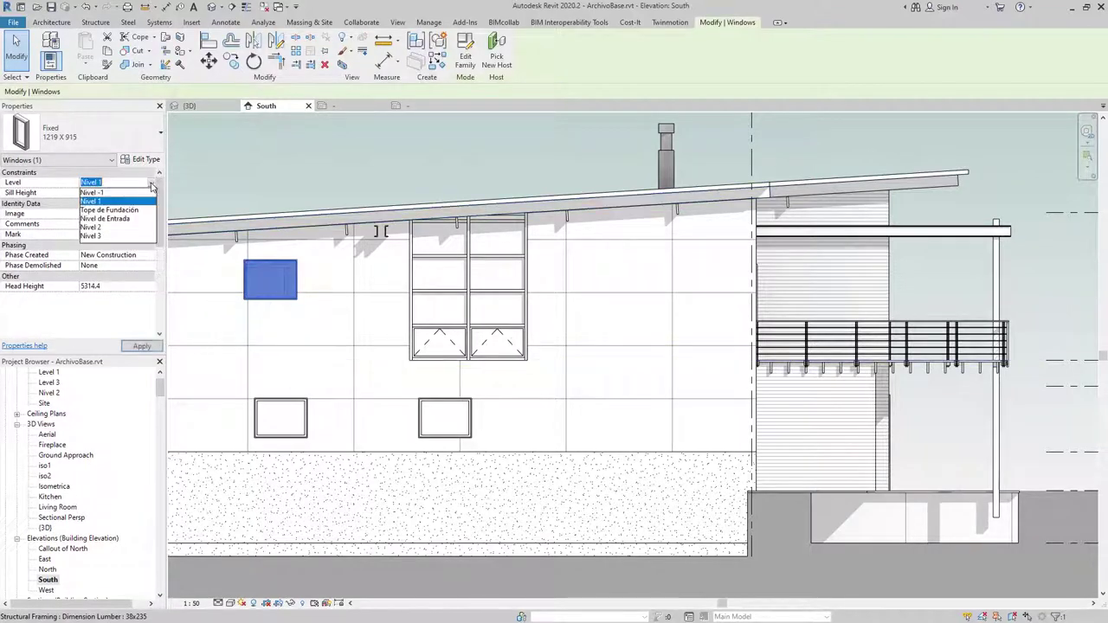
pyautogui.click(101, 227)
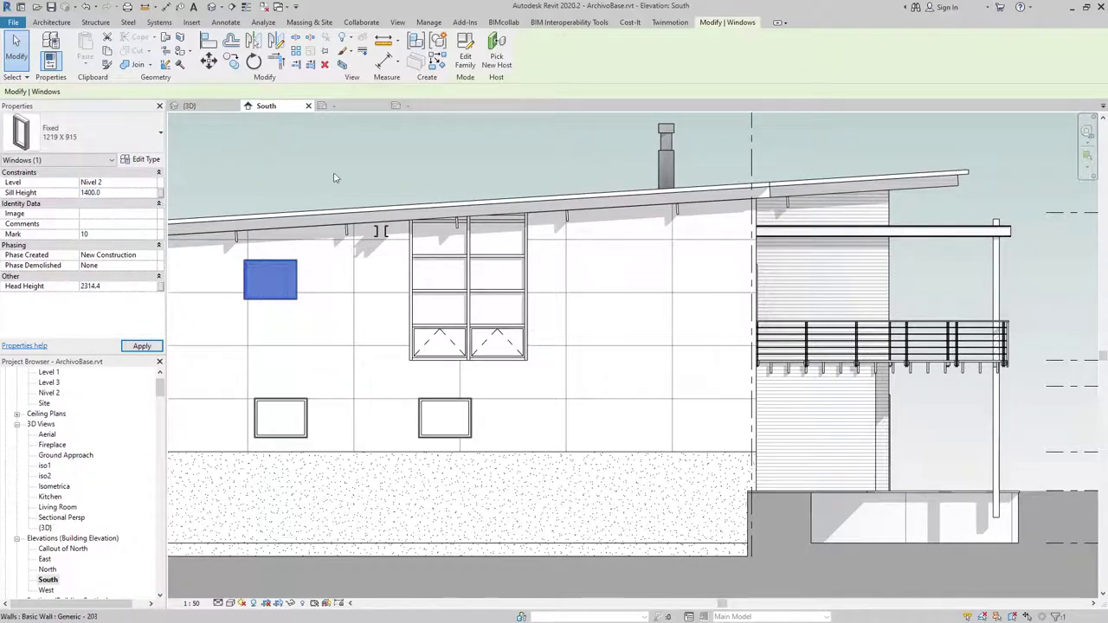
pyautogui.click(294, 167)
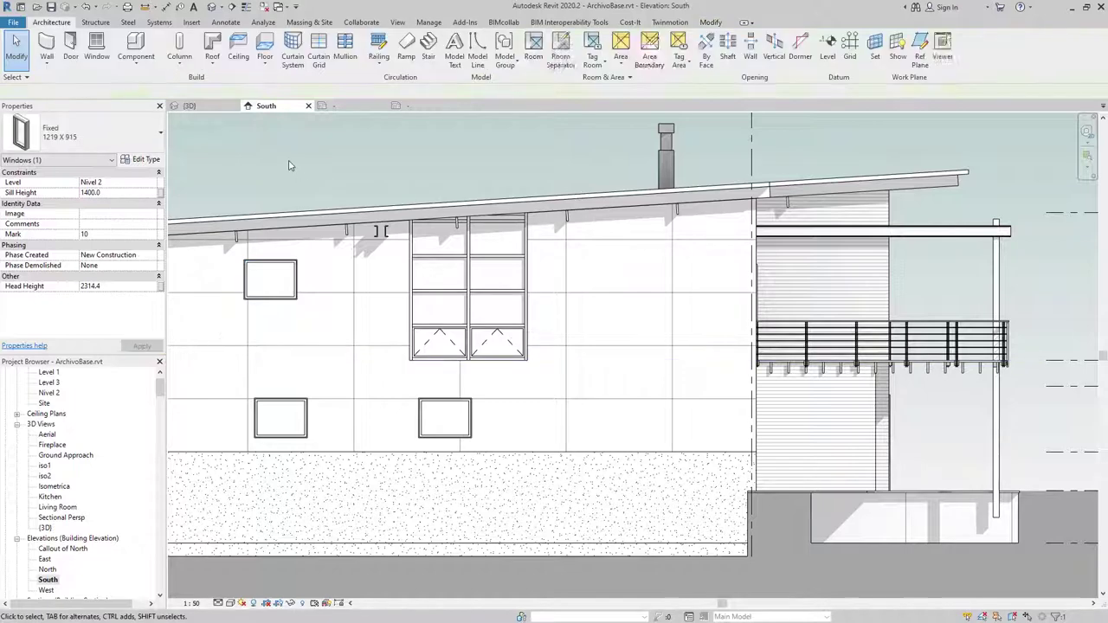
pyautogui.click(213, 8)
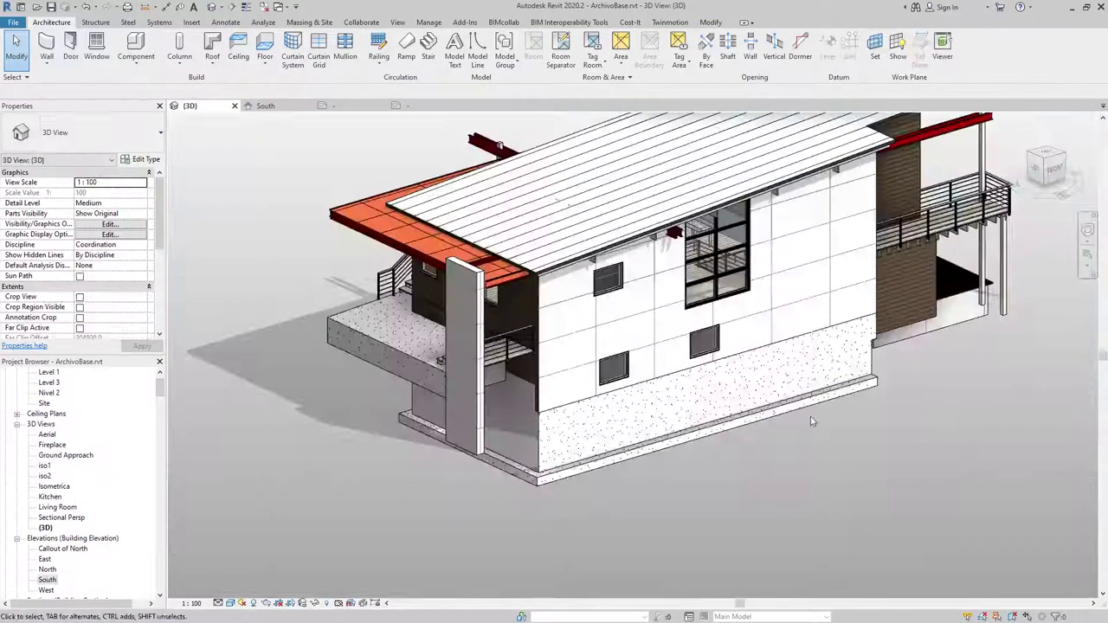
# Step: Re-export the house to IFC, keeping the ArchivoBase.ifc file name on the Desktop
pyautogui.click(13, 22)
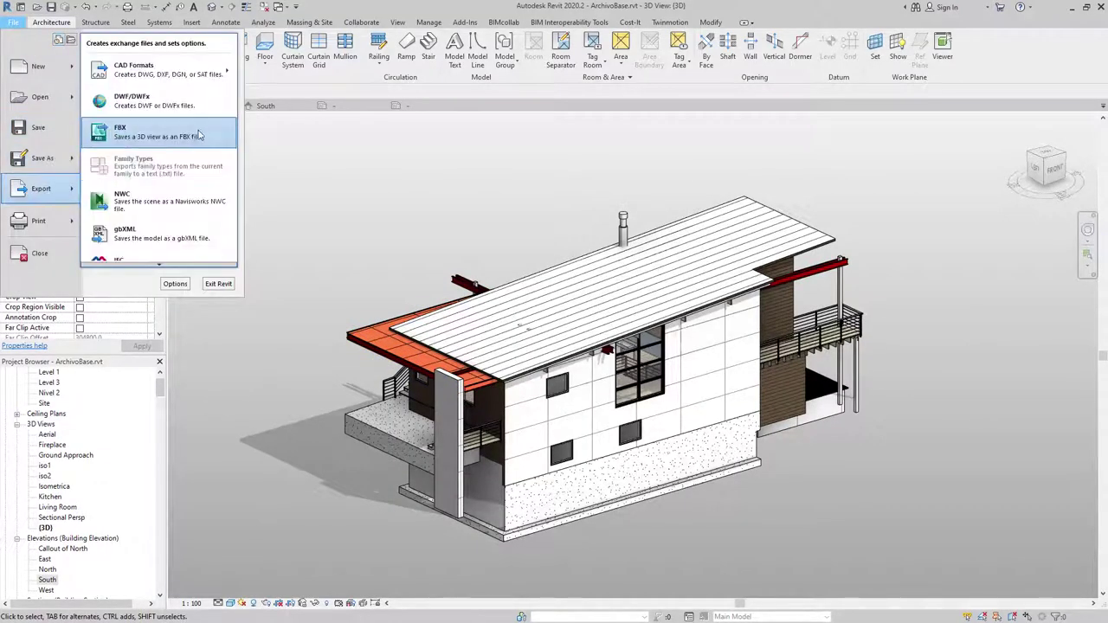
pyautogui.moveTo(41, 188)
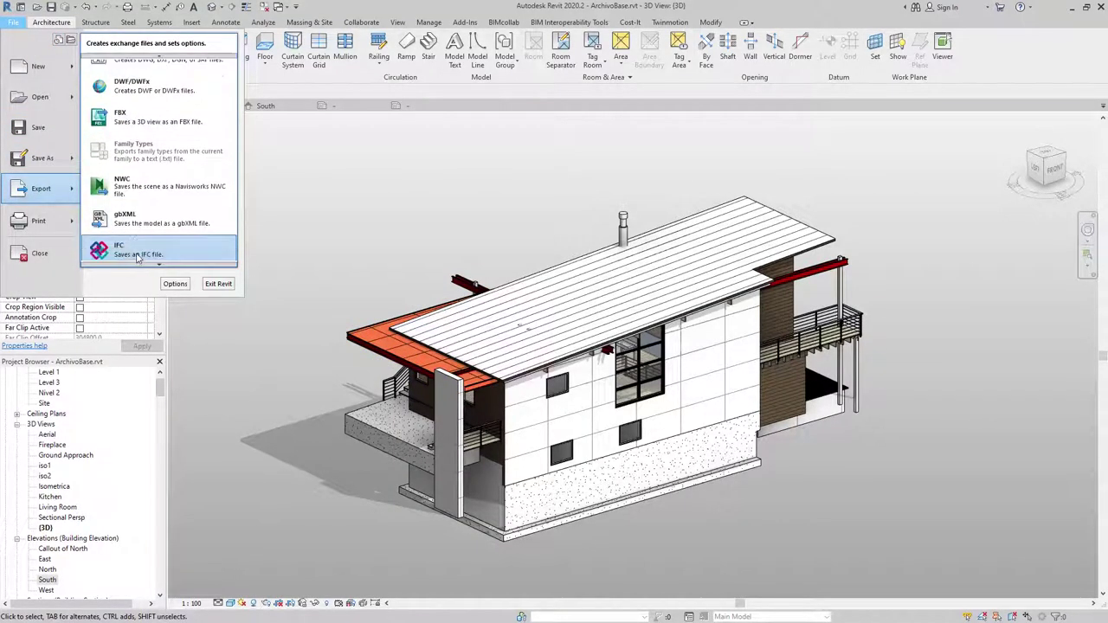
pyautogui.click(139, 251)
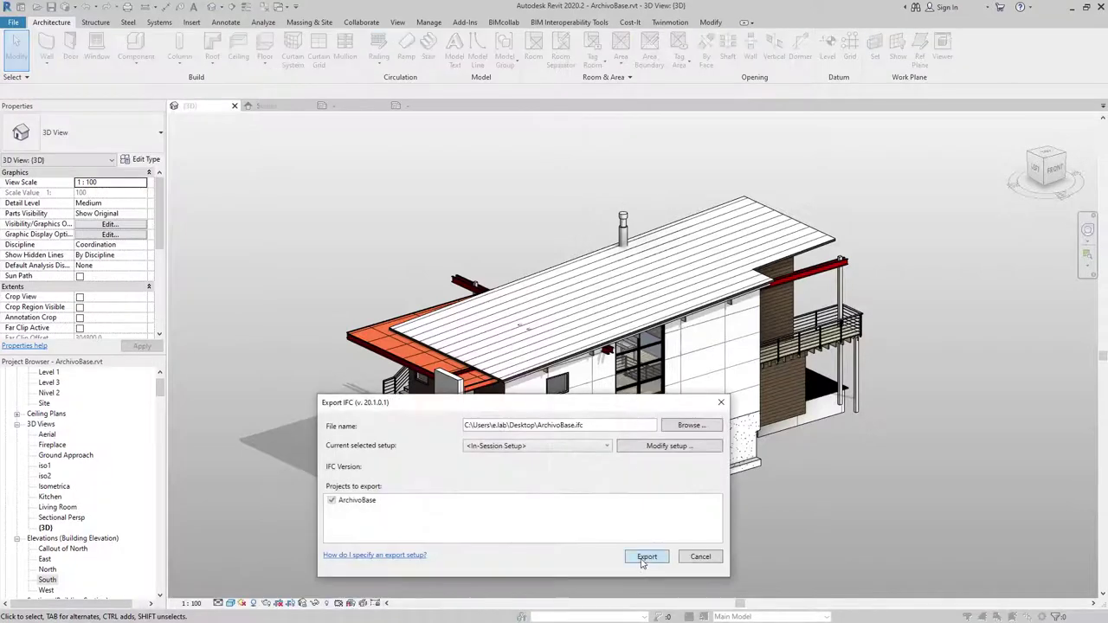
pyautogui.click(645, 559)
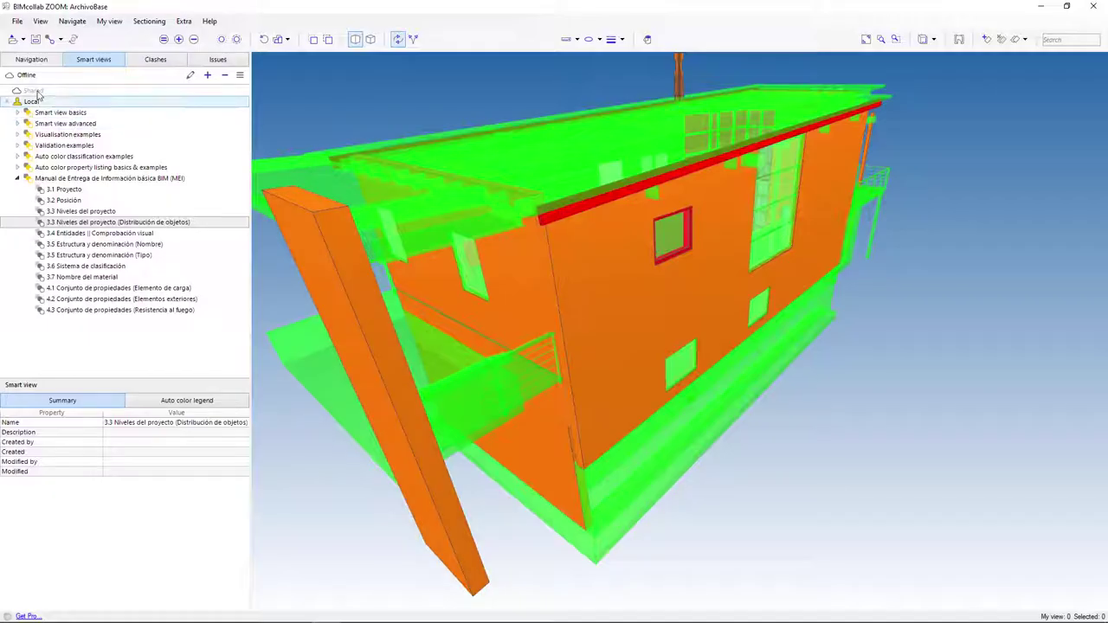
# Step: Reload the ArchivoBase model in BIMcollab ZOOM from the newly exported IFC
pyautogui.click(31, 61)
pyautogui.click(39, 92)
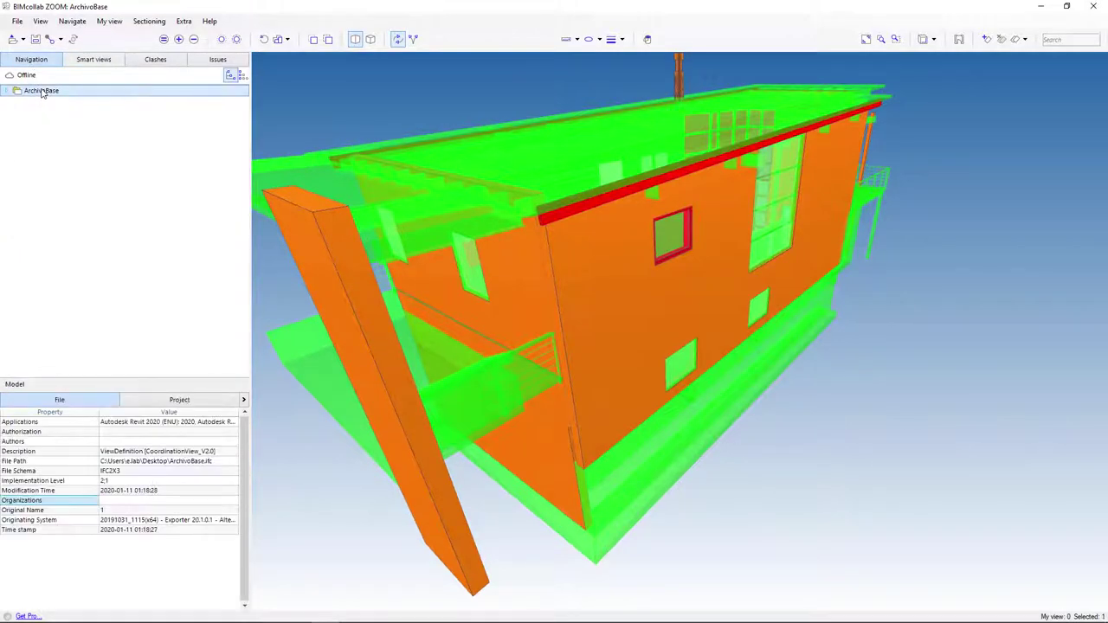
pyautogui.rightClick(41, 91)
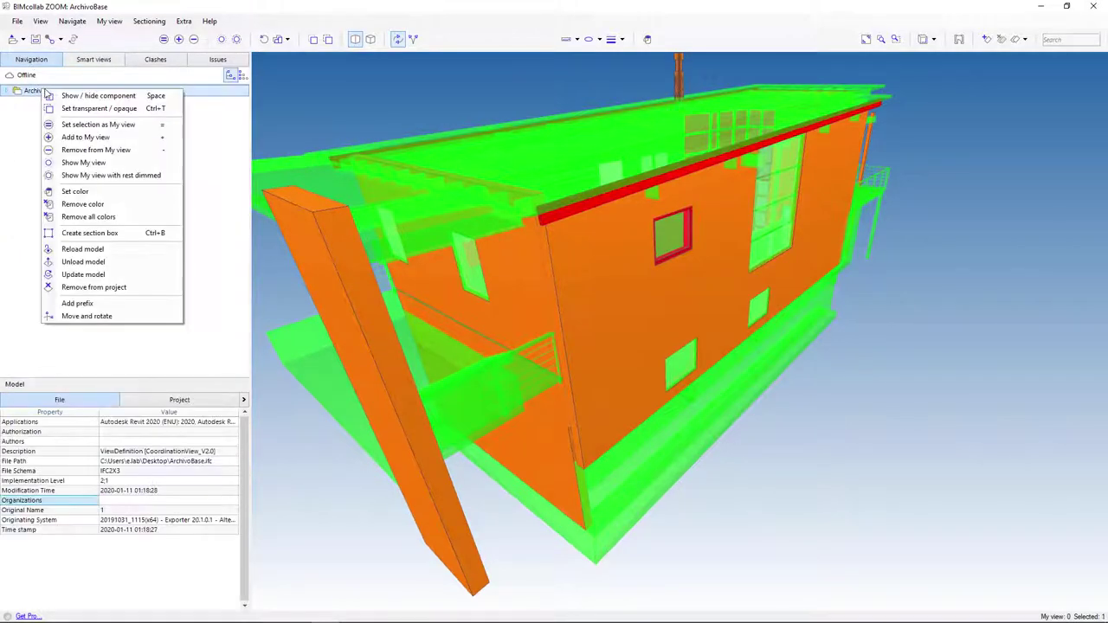
pyautogui.click(83, 250)
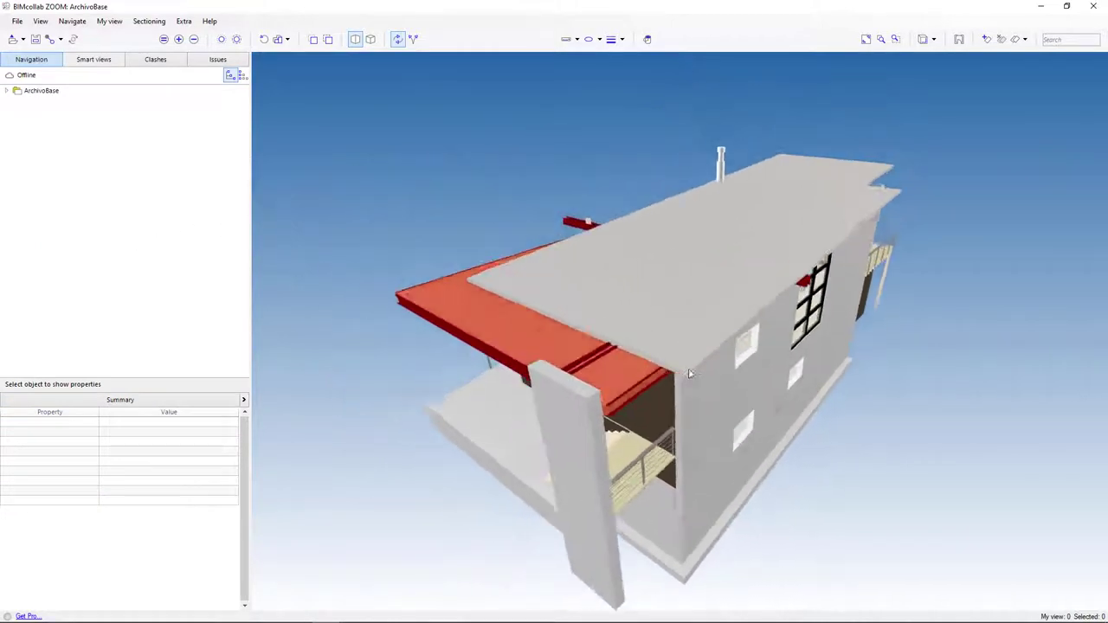
# Step: Apply the 3.3 Niveles del proyecto (Distribución de objetos) check and orbit to a side view
pyautogui.click(94, 60)
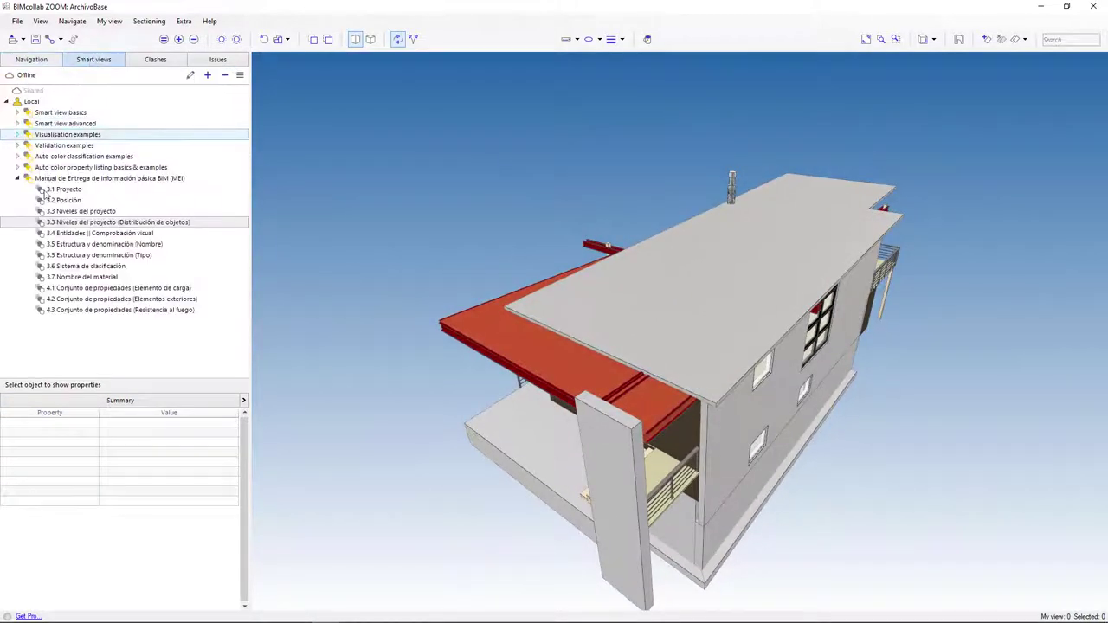
pyautogui.click(83, 225)
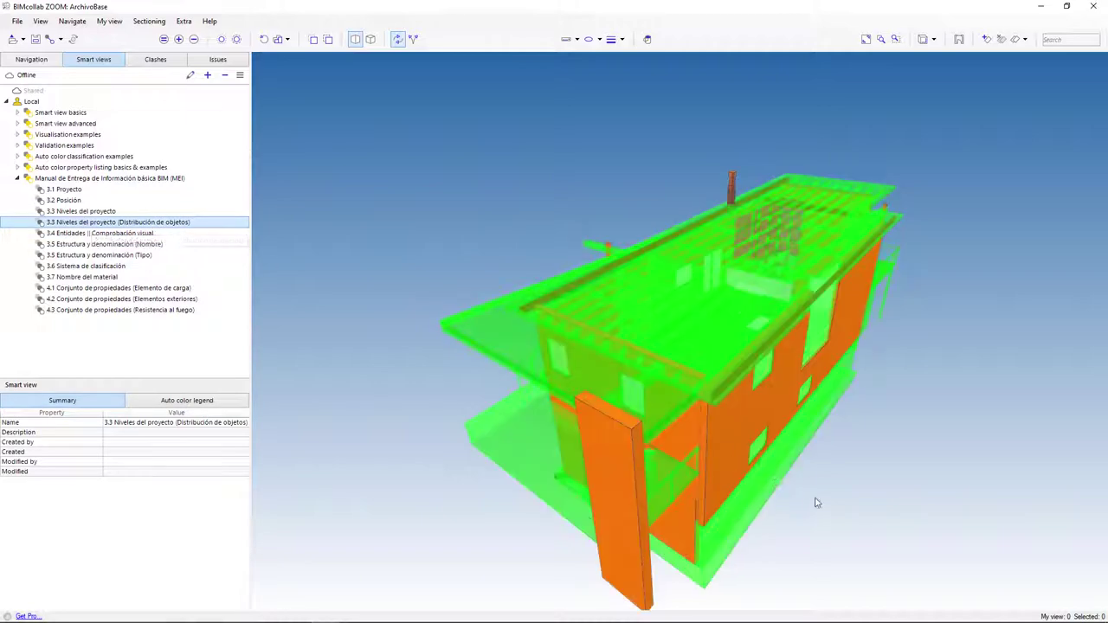
pyautogui.moveTo(816, 503)
pyautogui.mouseDown()
pyautogui.moveTo(809, 403)
pyautogui.moveTo(690, 296)
pyautogui.mouseUp()
pyautogui.scroll(3, 690, 296)
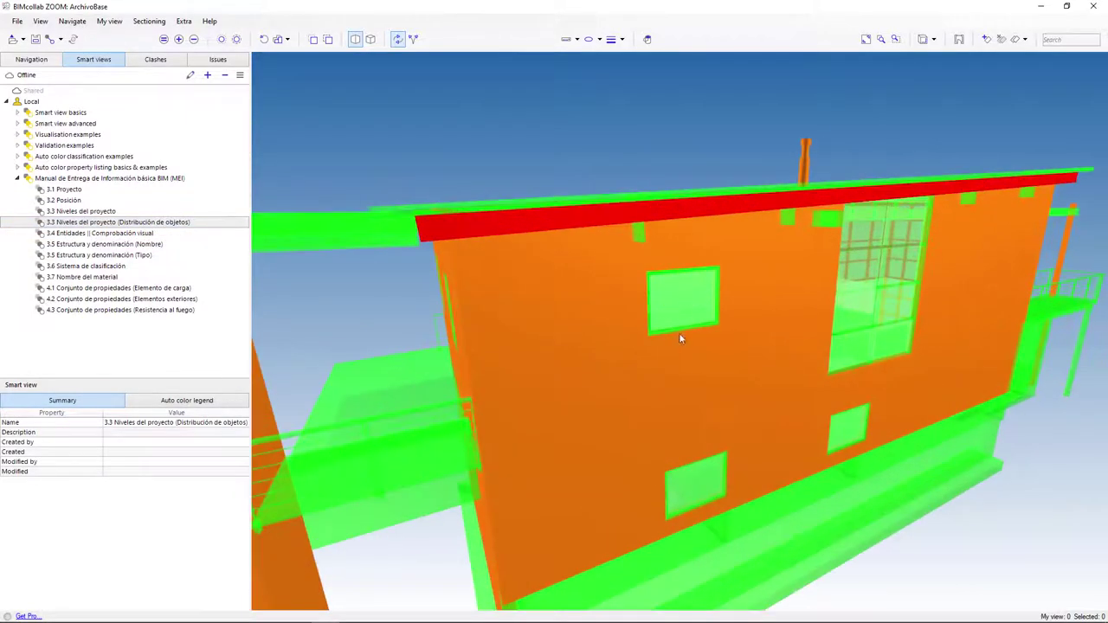
pyautogui.scroll(3, 683, 329)
# Step: Inspect the properties of a flagged window and the tall foundation wall
pyautogui.click(689, 313)
pyautogui.moveTo(767, 417)
pyautogui.mouseDown()
pyautogui.moveTo(780, 431)
pyautogui.moveTo(769, 450)
pyautogui.moveTo(660, 421)
pyautogui.moveTo(729, 434)
pyautogui.mouseUp()
pyautogui.scroll(-5, 718, 372)
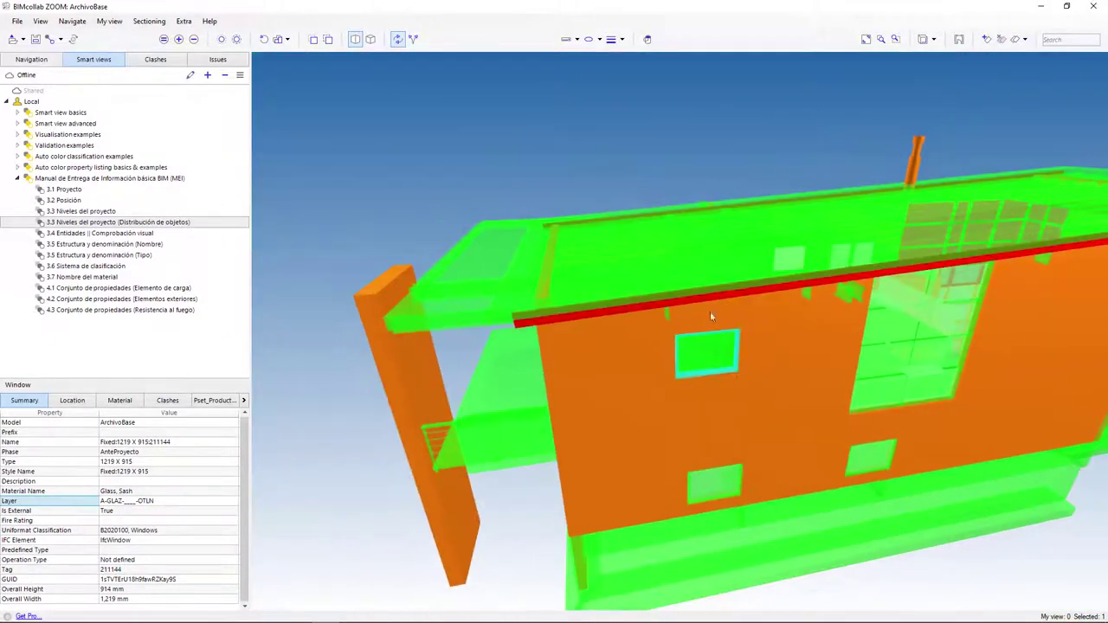
pyautogui.click(628, 99)
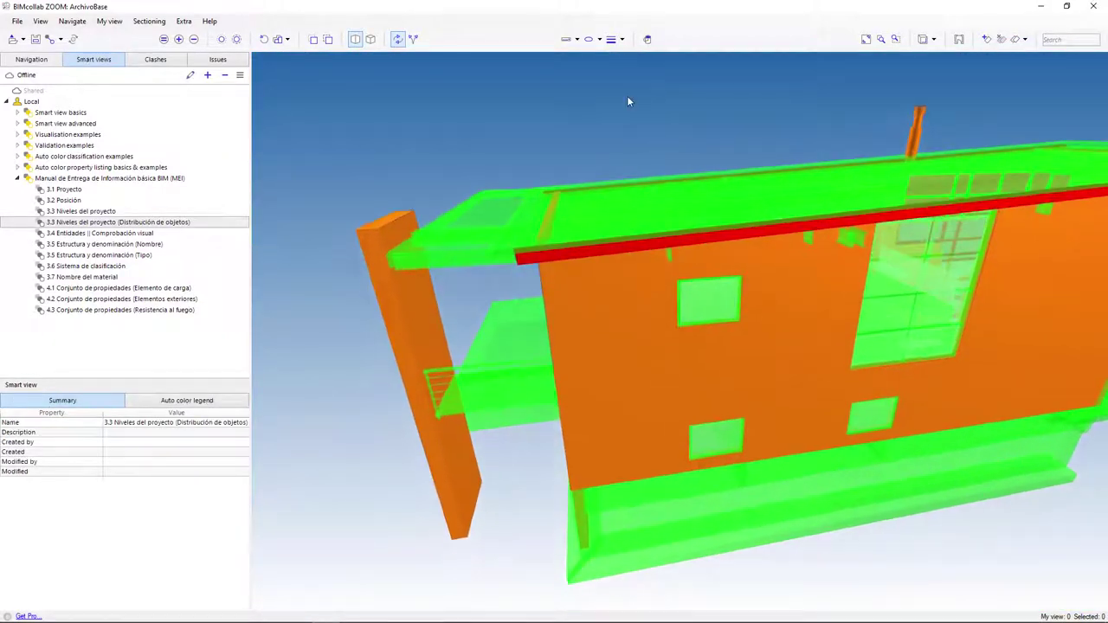
pyautogui.click(416, 378)
pyautogui.moveTo(394, 452); pyautogui.dragTo(372, 573)
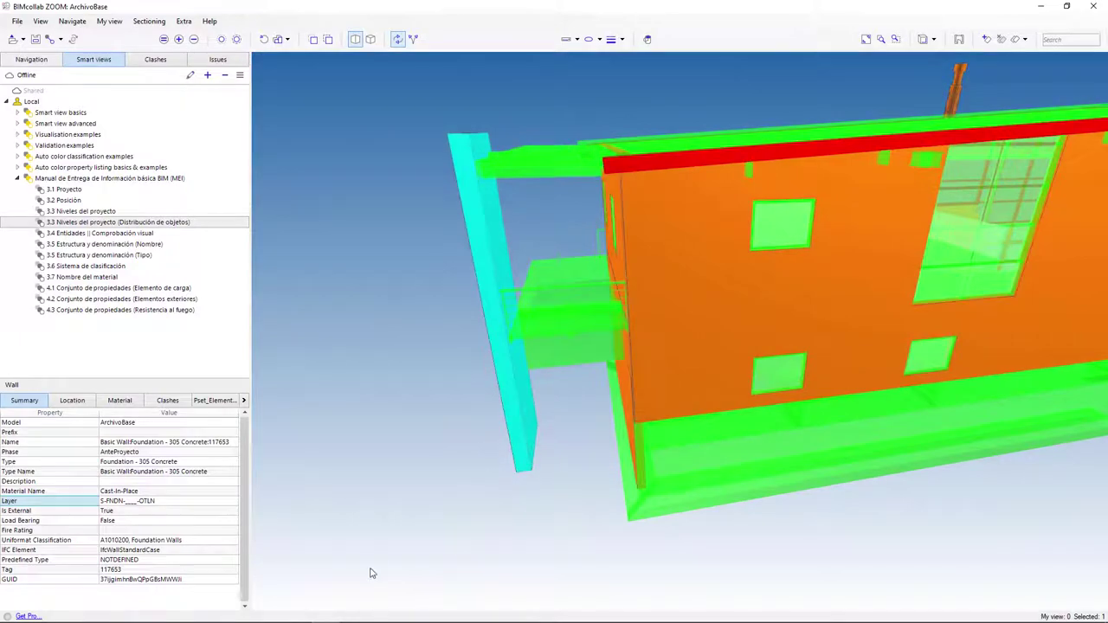
pyautogui.click(378, 561)
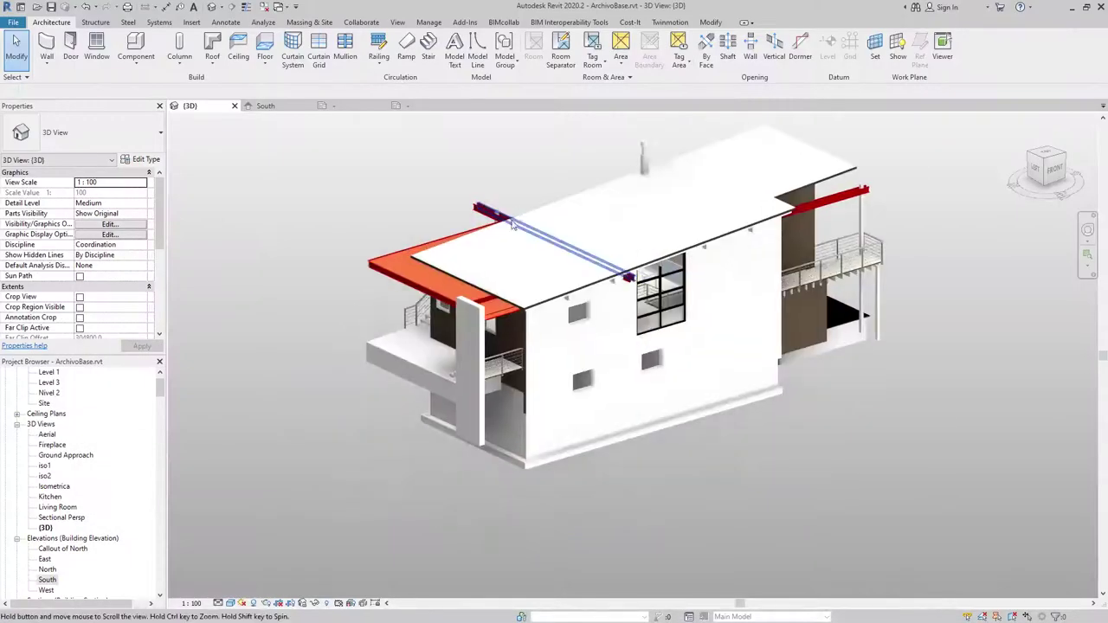
# Step: Change the Foundation - 305 Concrete wall's Top Constraint from Nivel 3 to 'Up to level: Nivel 2' and apply
pyautogui.scroll(2, 494, 390)
pyautogui.scroll(2, 485, 451)
pyautogui.click(483, 459)
pyautogui.scroll(1, 436, 357)
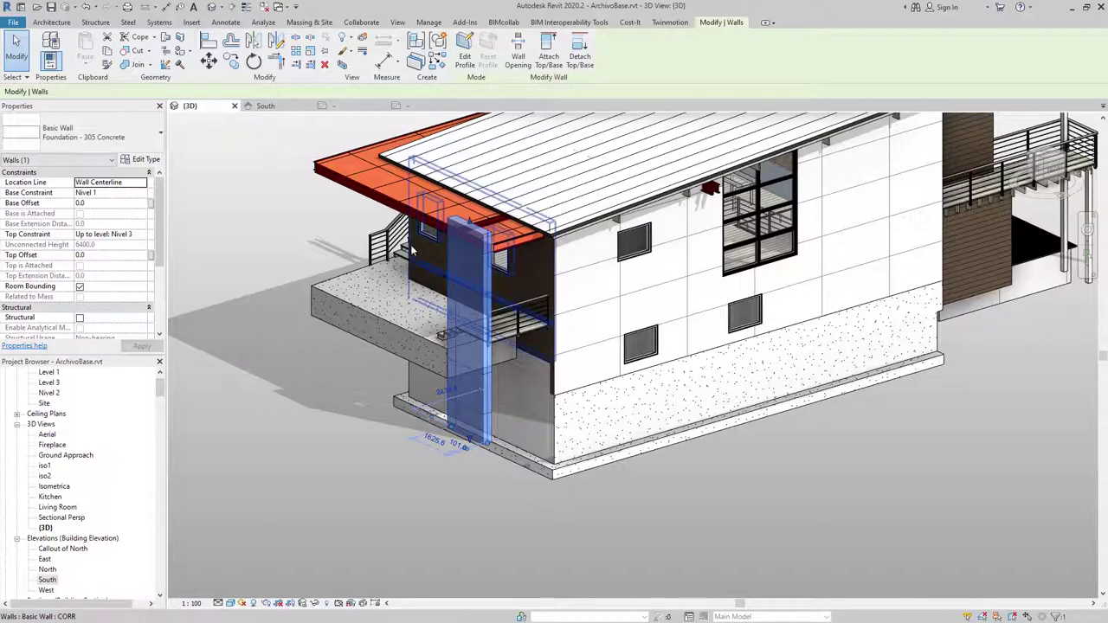
pyautogui.click(281, 445)
pyautogui.click(459, 386)
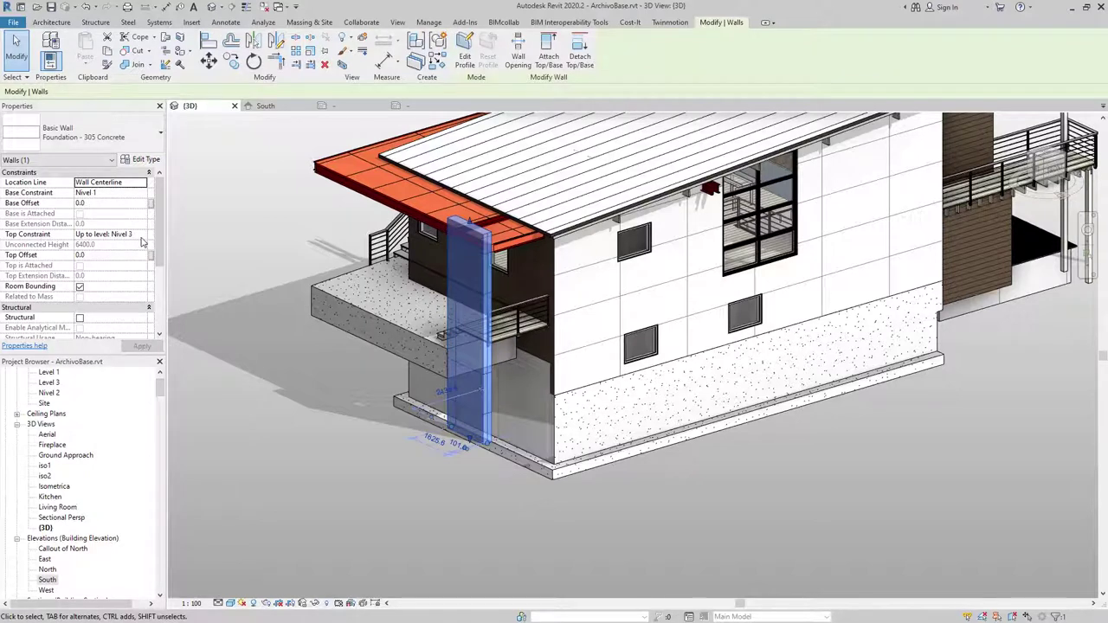
pyautogui.click(112, 235)
pyautogui.click(142, 235)
pyautogui.click(121, 279)
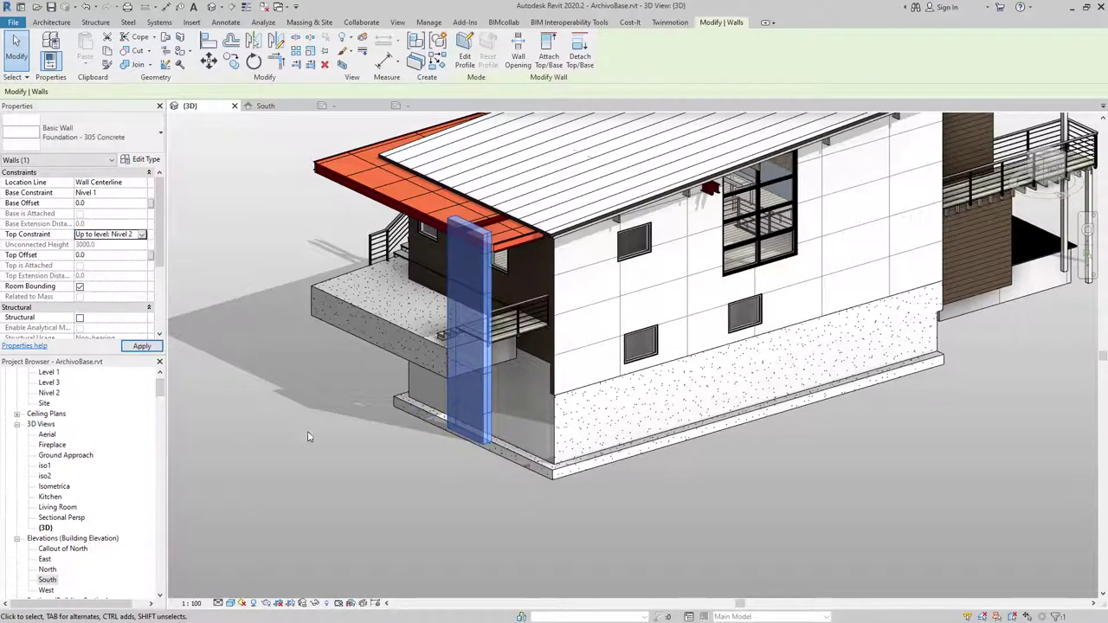
# Step: Copy the foundation wall and paste it aligned to the Nivel 2 level
pyautogui.click(107, 50)
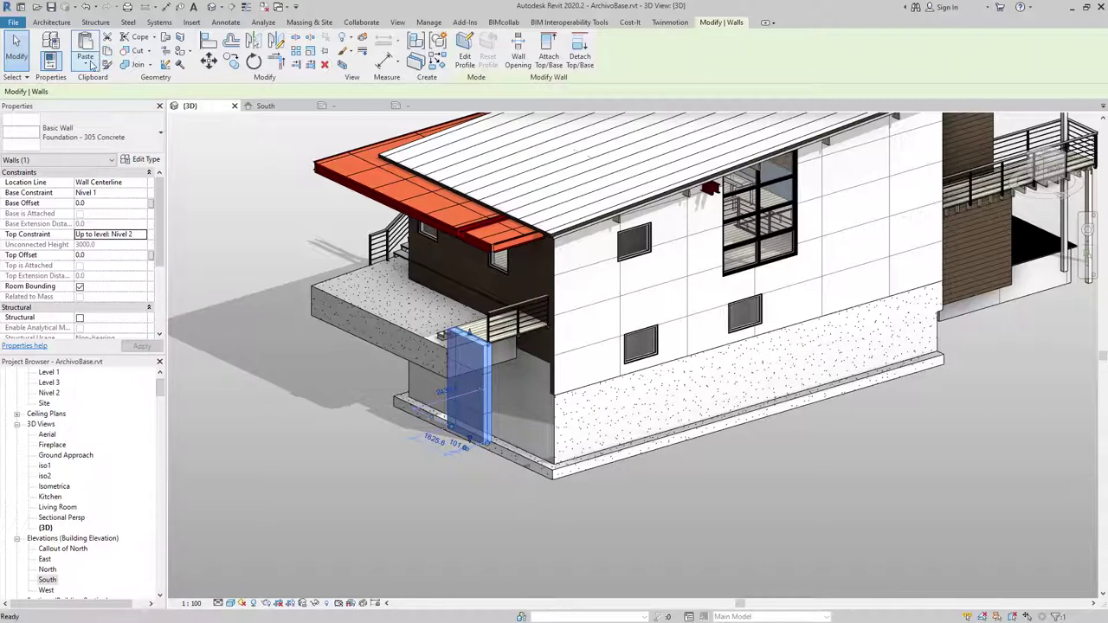
pyautogui.click(85, 66)
pyautogui.click(78, 107)
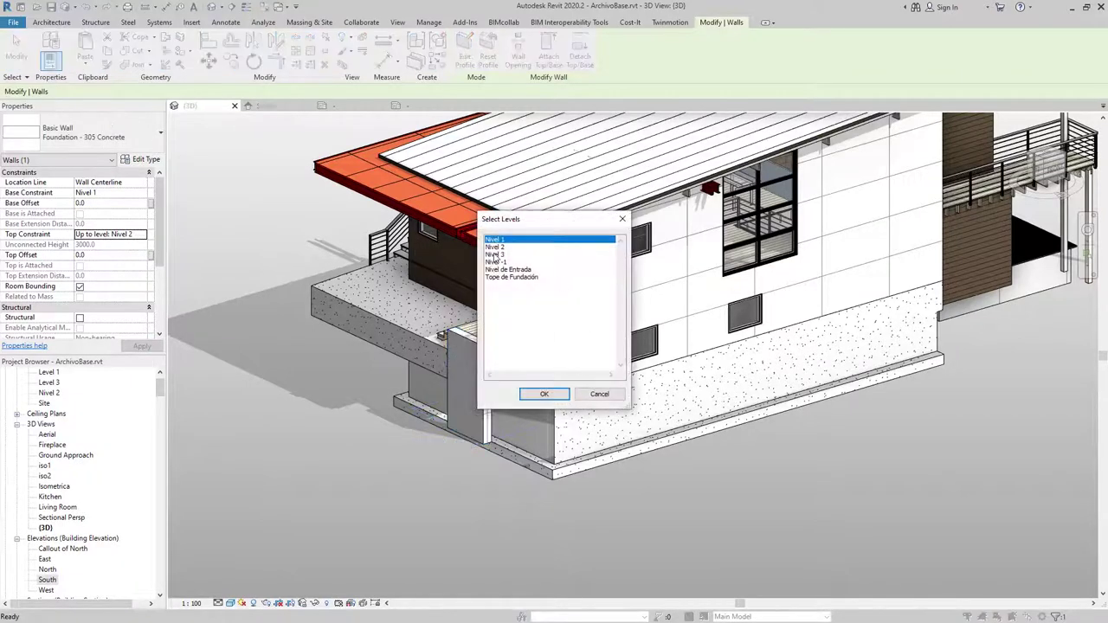
pyautogui.click(495, 248)
pyautogui.click(561, 396)
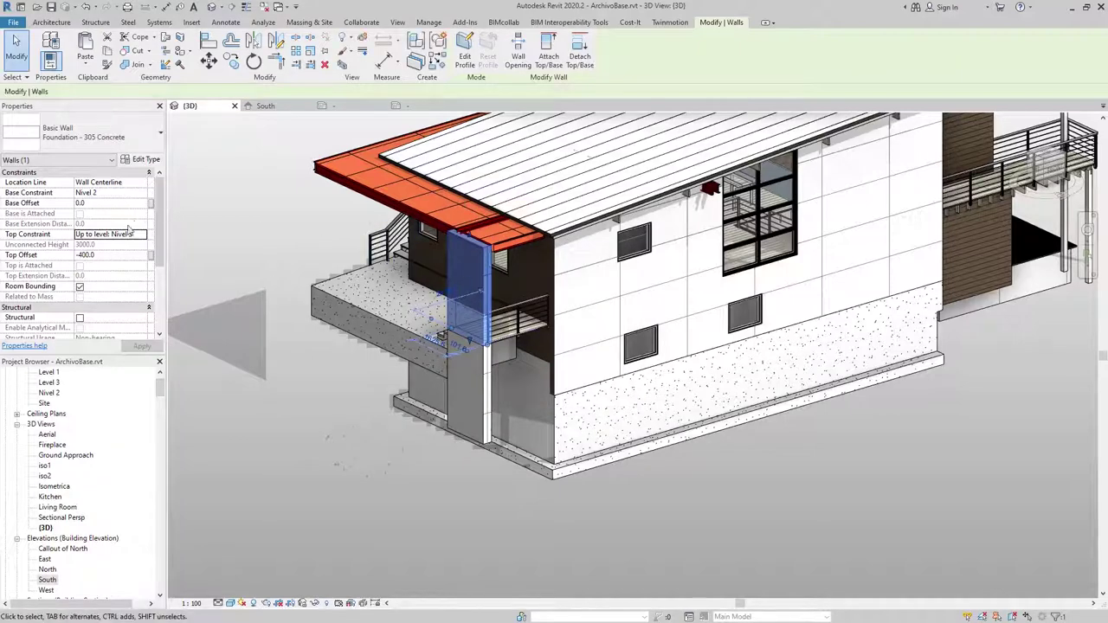
# Step: Set the pasted wall's Top Offset to 0 so it spans Nivel 2 to Nivel 3
pyautogui.click(128, 258)
pyautogui.write('0')
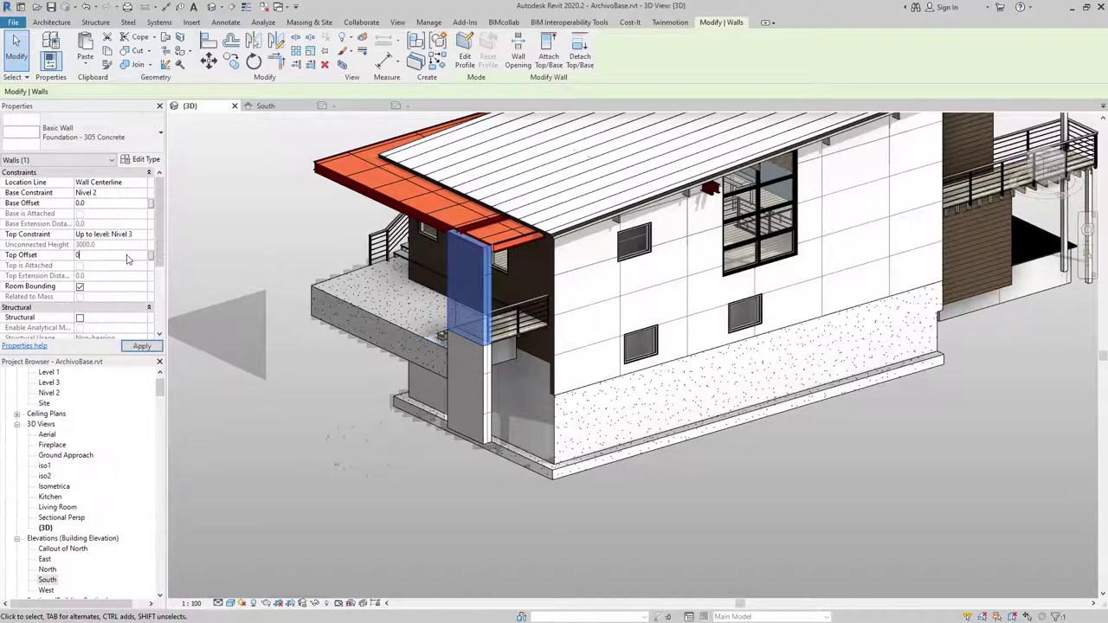
pyautogui.press('Return')
pyautogui.click(265, 513)
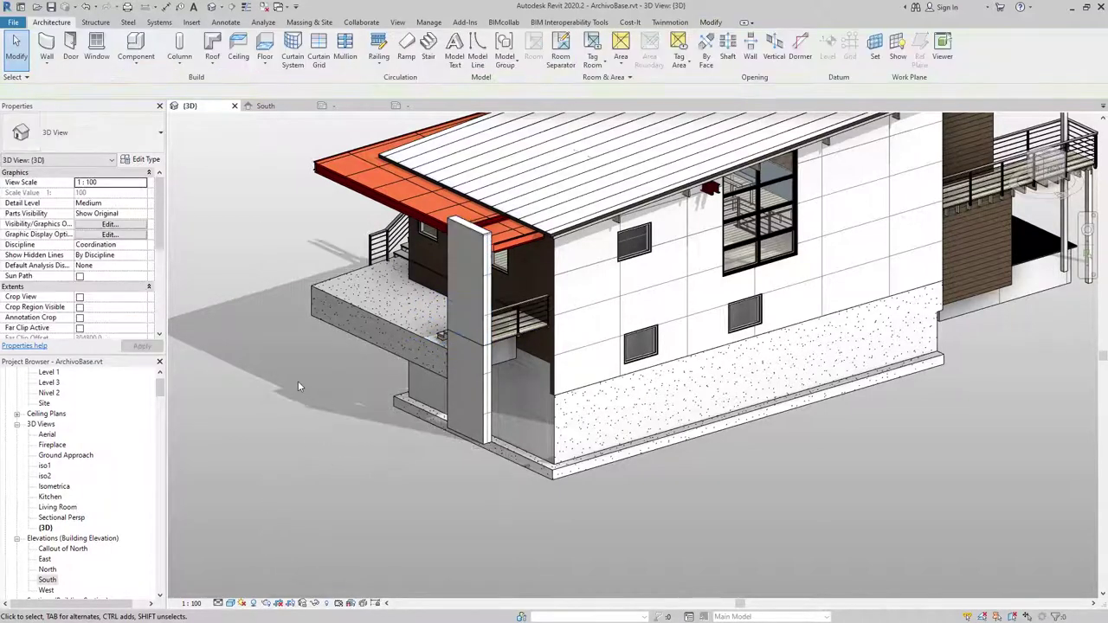
pyautogui.keyDown('shift'); pyautogui.moveTo(297, 381); pyautogui.dragTo(192, 249, button='middle'); pyautogui.keyUp('shift')
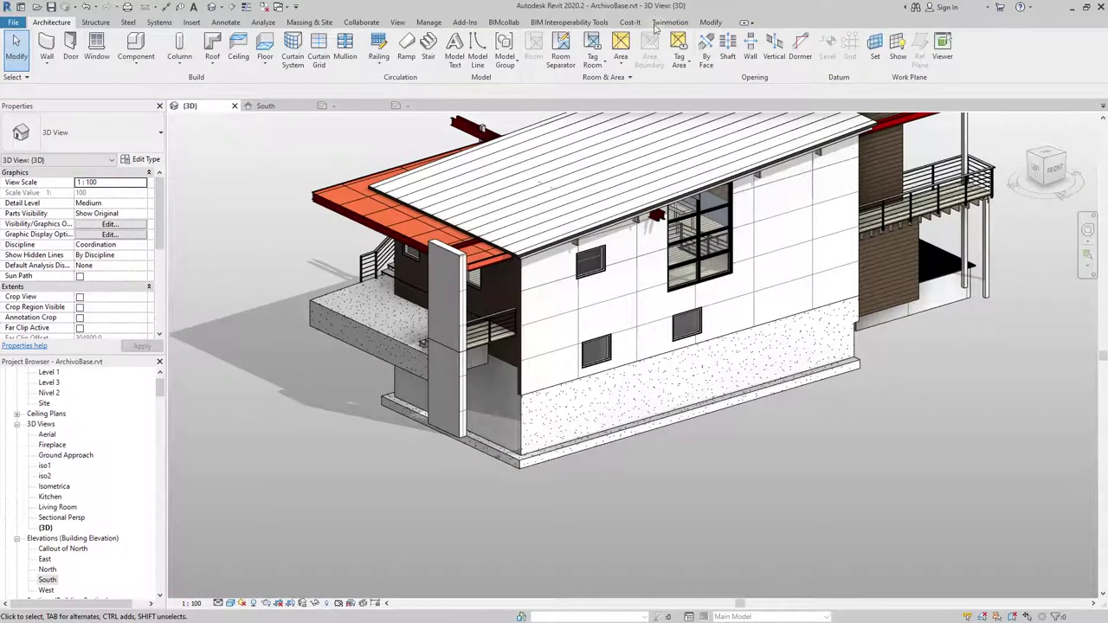
# Step: Start a Join Geometry operation on the walls, then cancel it
pyautogui.click(716, 23)
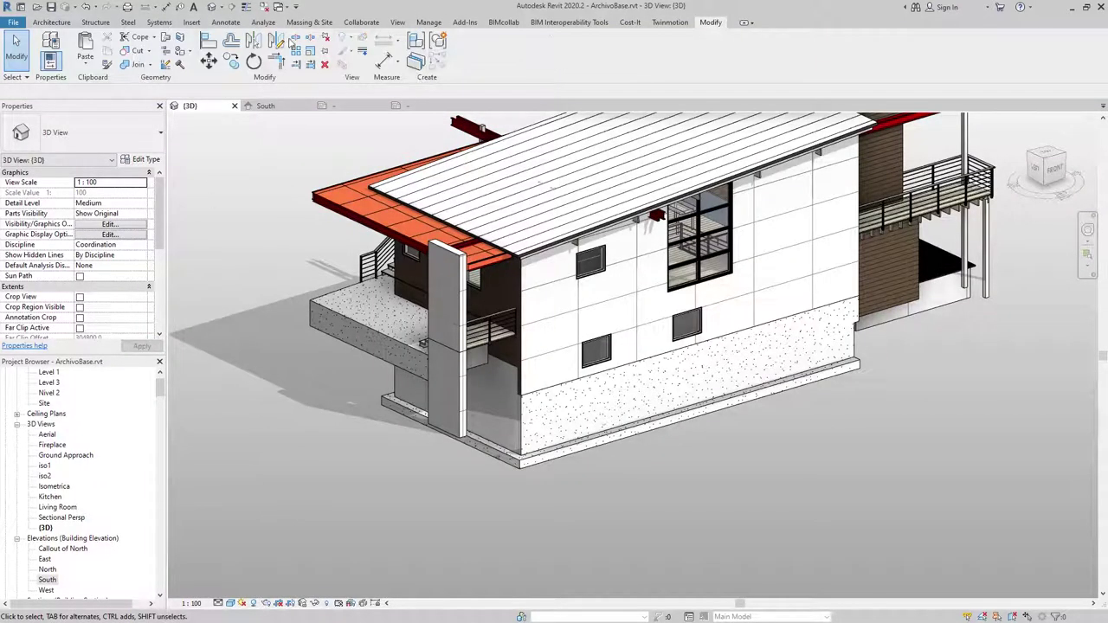
pyautogui.click(137, 65)
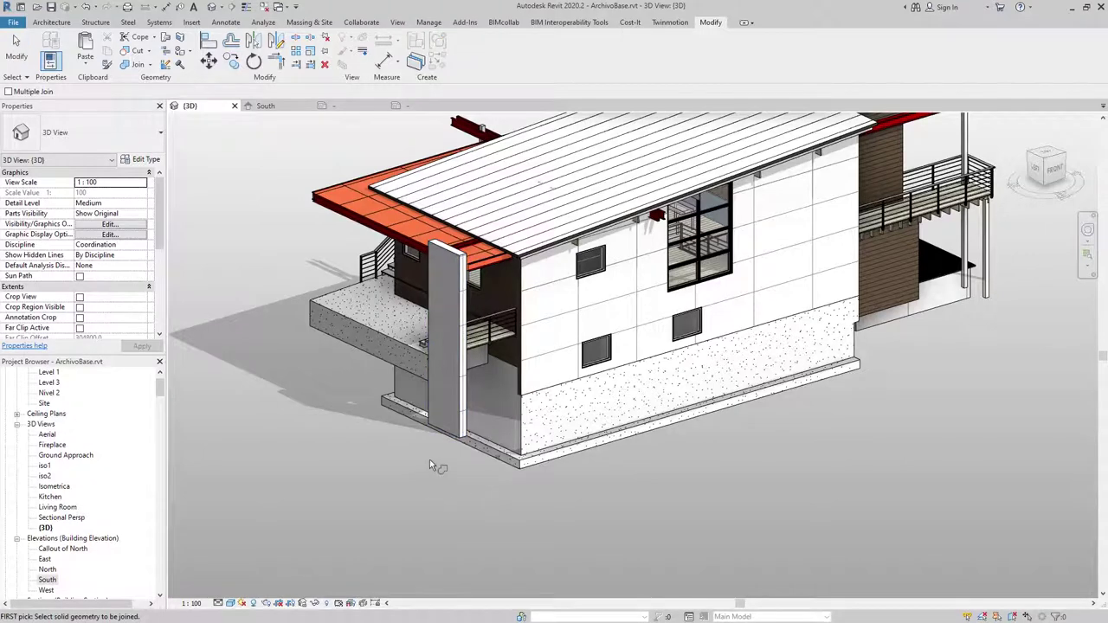
pyautogui.keyDown('shift'); pyautogui.moveTo(429, 466); pyautogui.dragTo(441, 460, button='middle'); pyautogui.keyUp('shift')
pyautogui.press('Escape')
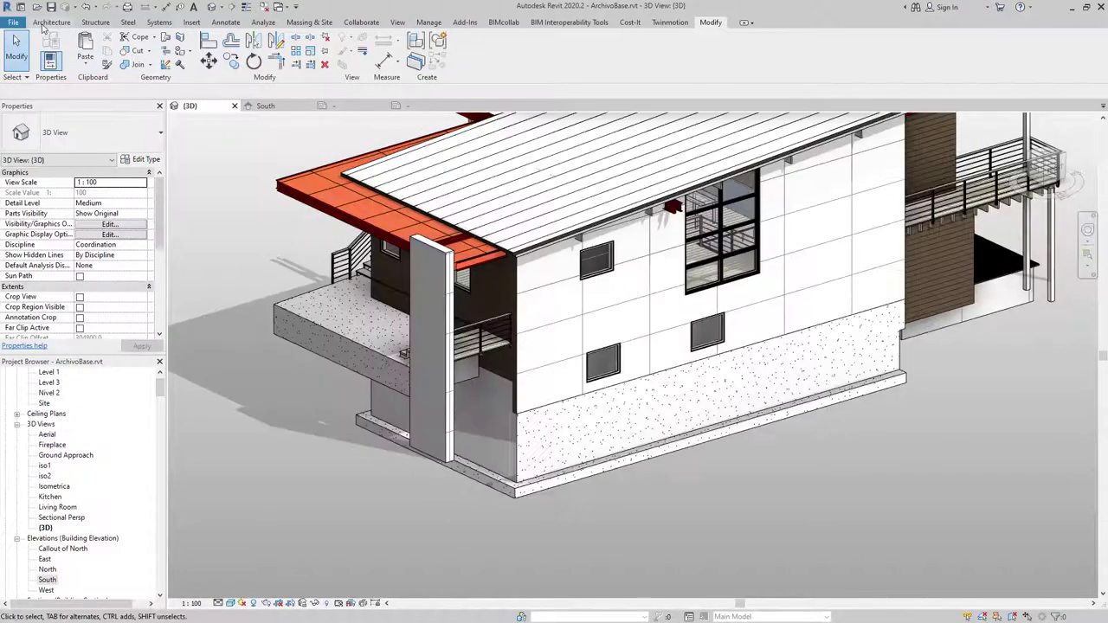
# Step: Re-export the corrected house model to IFC through File > Export
pyautogui.click(45, 23)
pyautogui.click(19, 23)
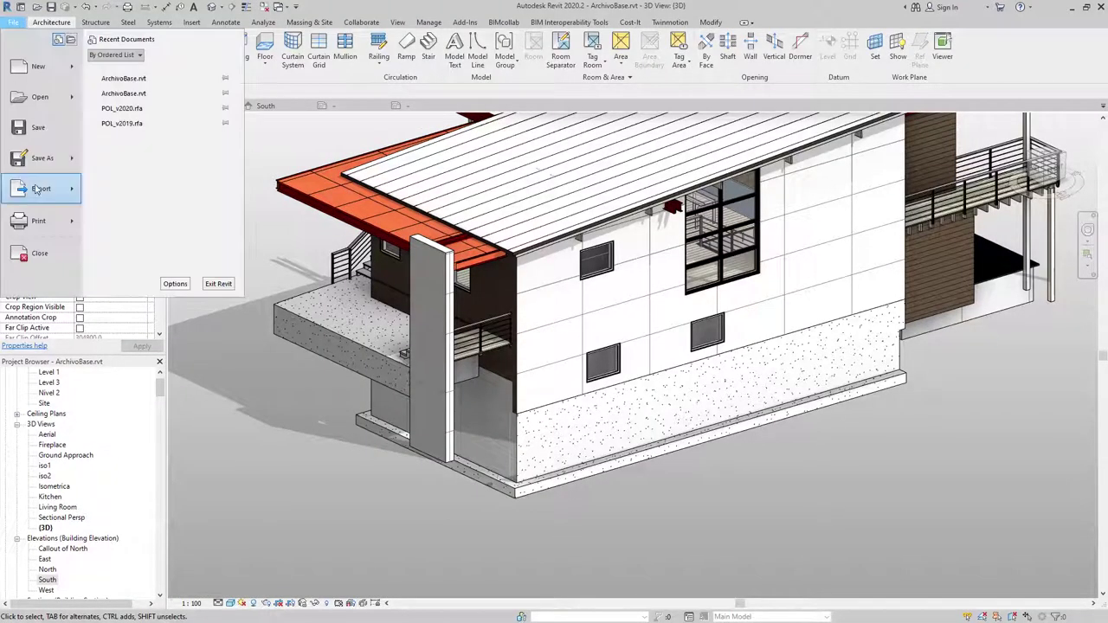
pyautogui.click(137, 259)
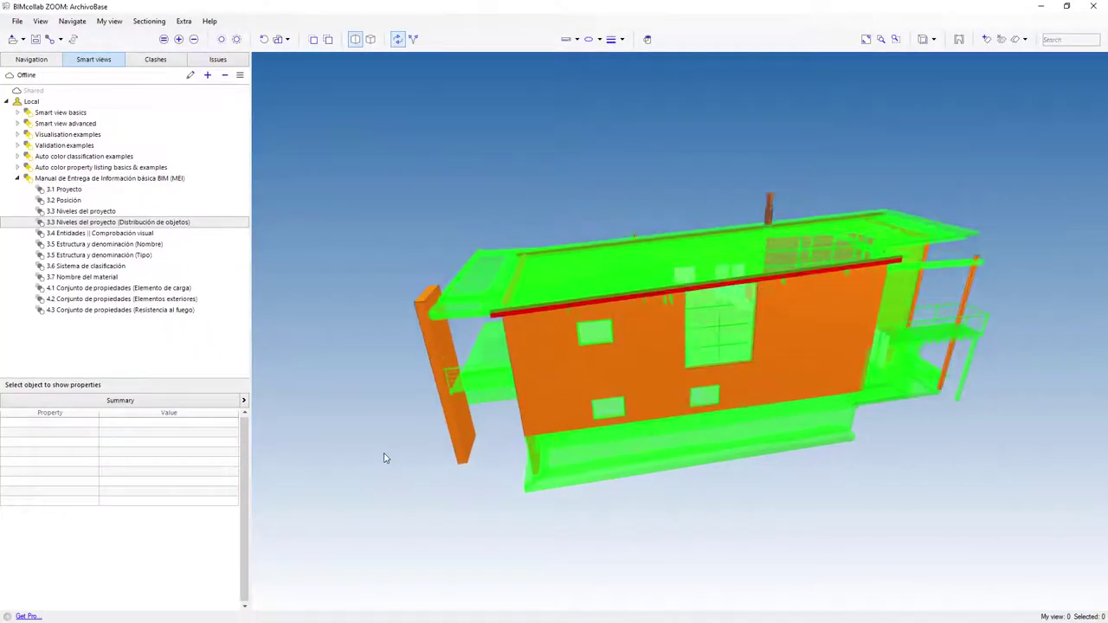
# Step: Reload the re-exported ArchivoBase model in the Navigation tree
pyautogui.click(32, 60)
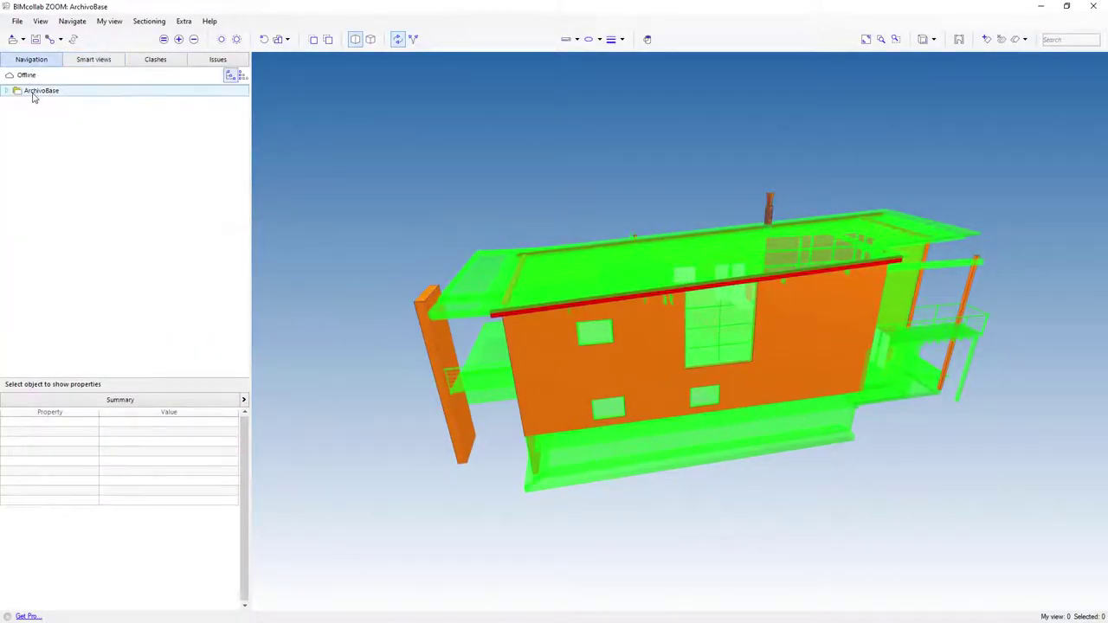
pyautogui.rightClick(35, 95)
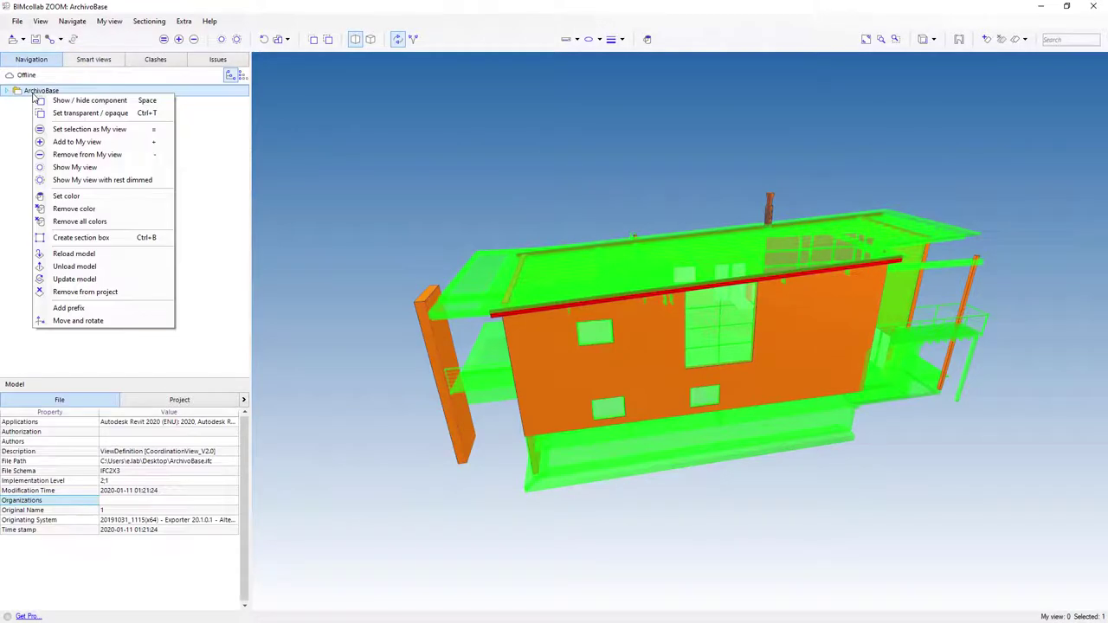
pyautogui.click(106, 257)
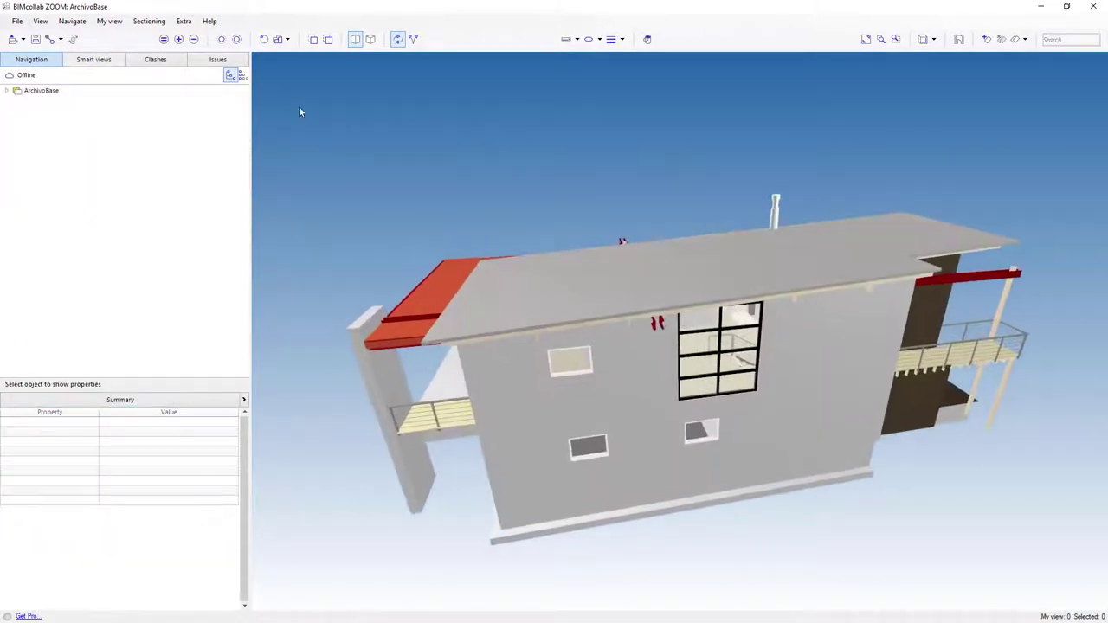
# Step: Rerun the MEI set's 3.3 Niveles del proyecto (Distribución de objetos) check and inspect the foundation wall
pyautogui.click(87, 59)
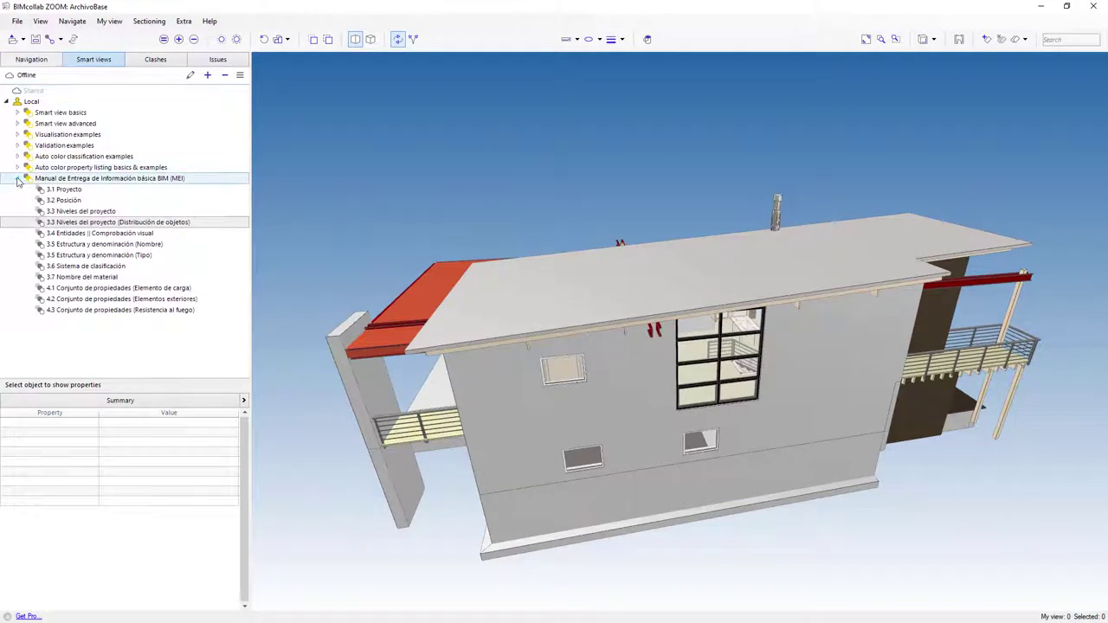
pyautogui.click(66, 179)
pyautogui.click(71, 213)
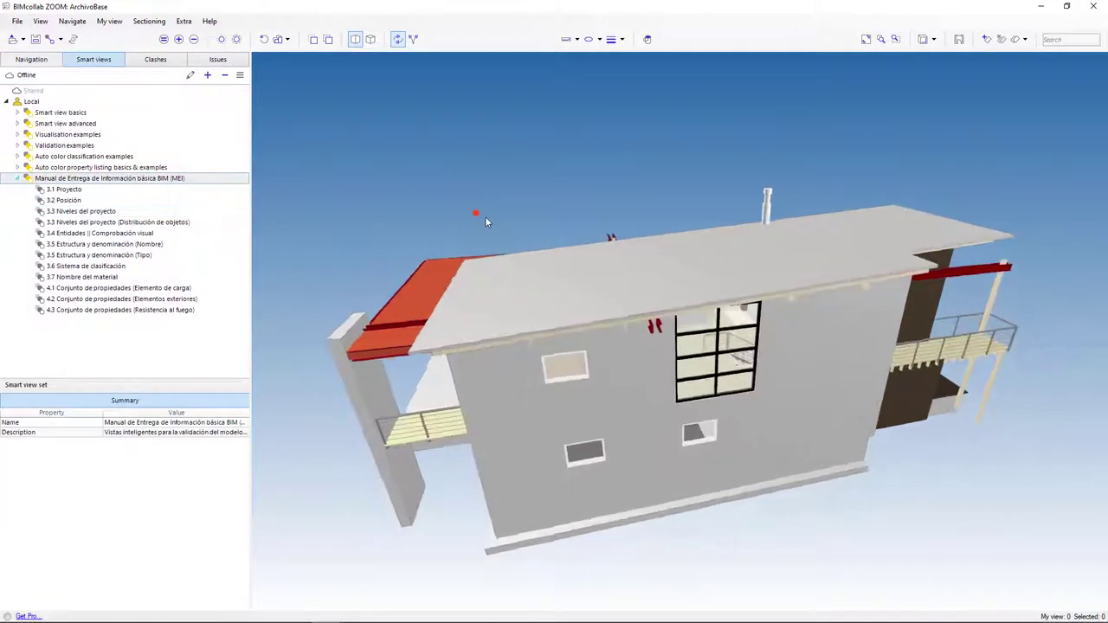
pyautogui.click(69, 223)
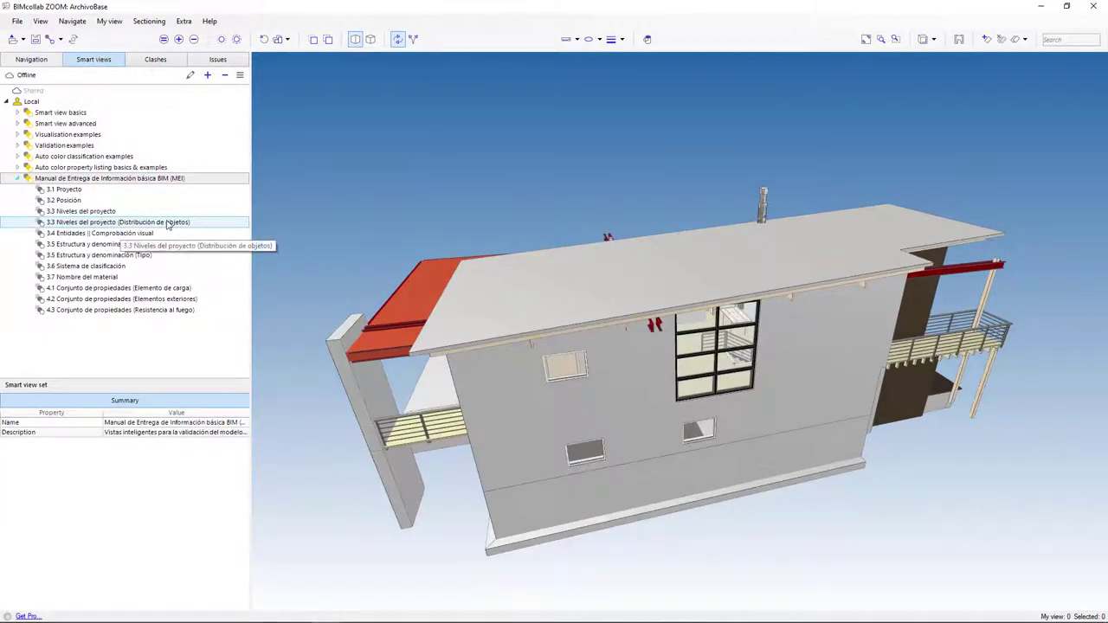
pyautogui.moveTo(457, 211)
pyautogui.mouseDown()
pyautogui.moveTo(528, 135)
pyautogui.moveTo(483, 456)
pyautogui.mouseUp()
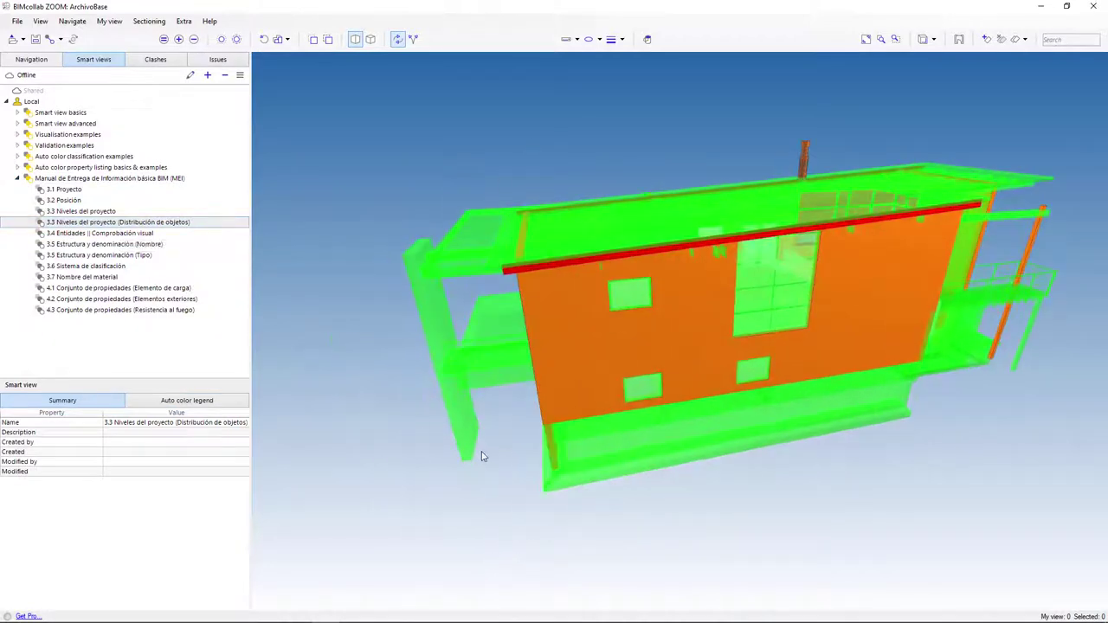
pyautogui.click(436, 327)
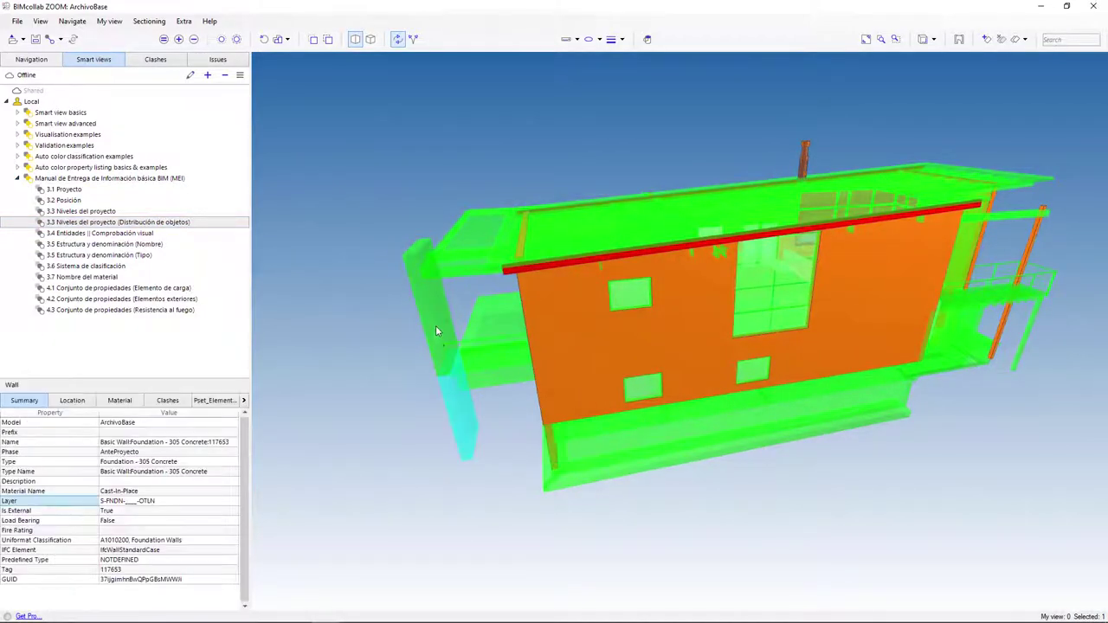
pyautogui.moveTo(399, 398)
pyautogui.mouseDown()
pyautogui.moveTo(425, 563)
pyautogui.moveTo(460, 485)
pyautogui.moveTo(675, 515)
pyautogui.mouseUp()
pyautogui.click(426, 564)
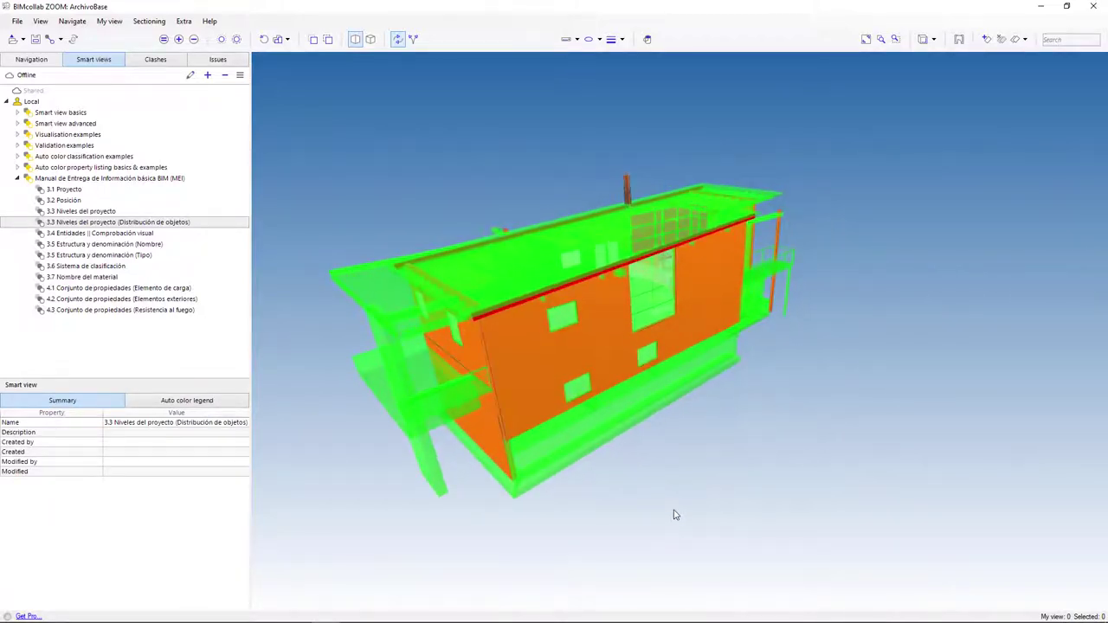